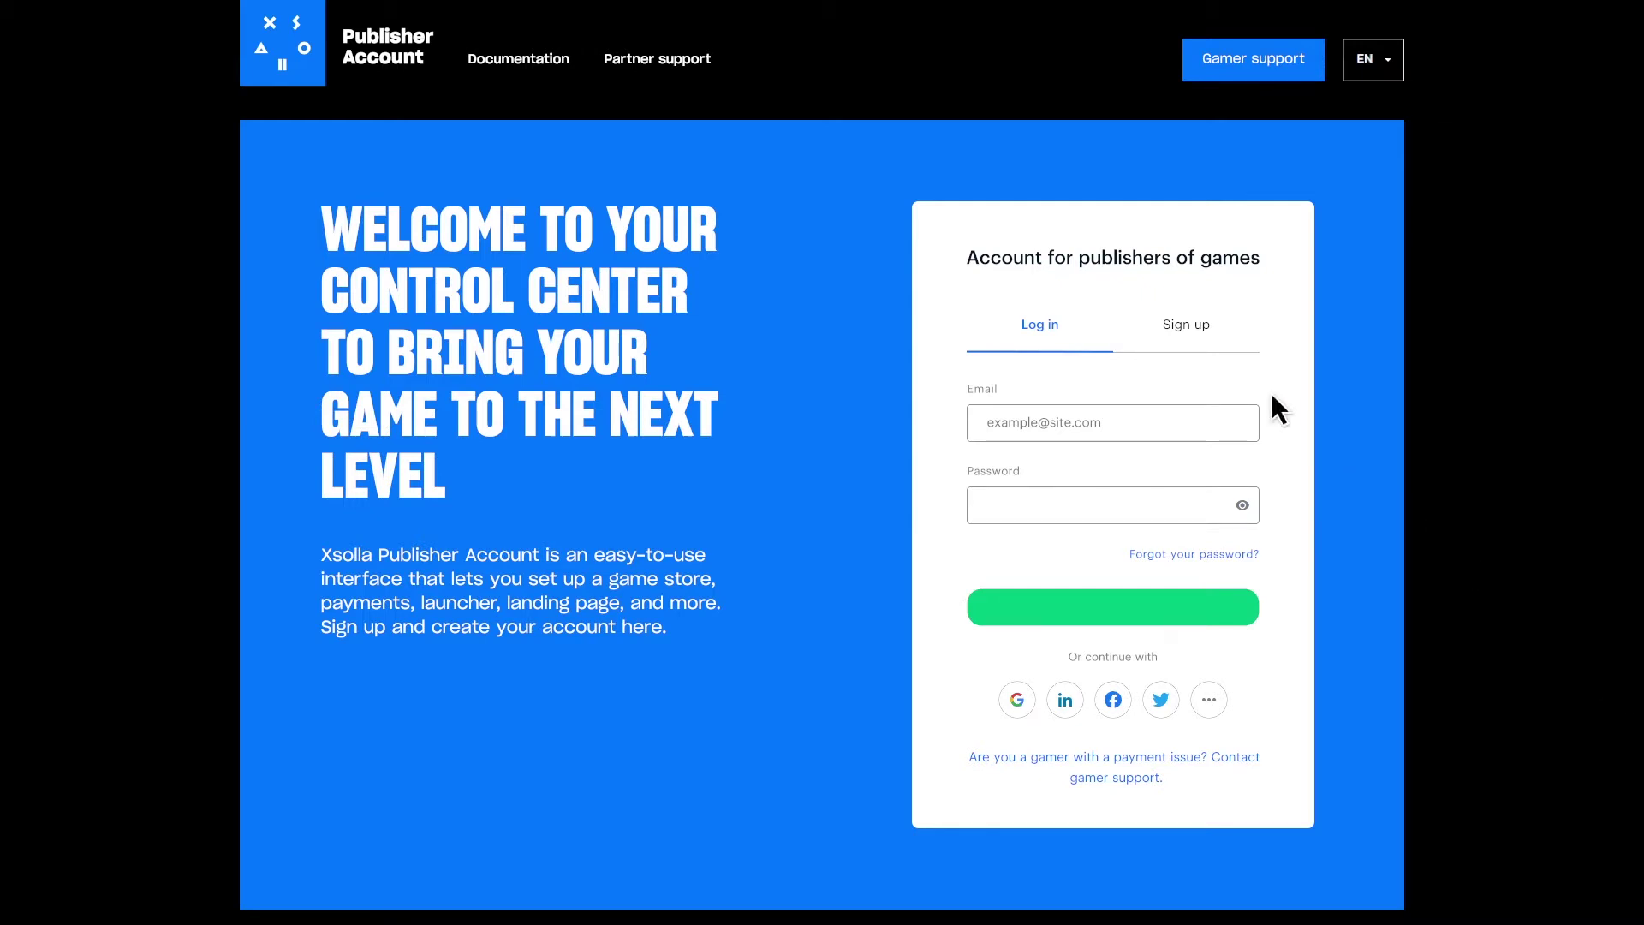
# - Register a new Xsolla account with an e-mail address and password
pyautogui.click(1188, 325)
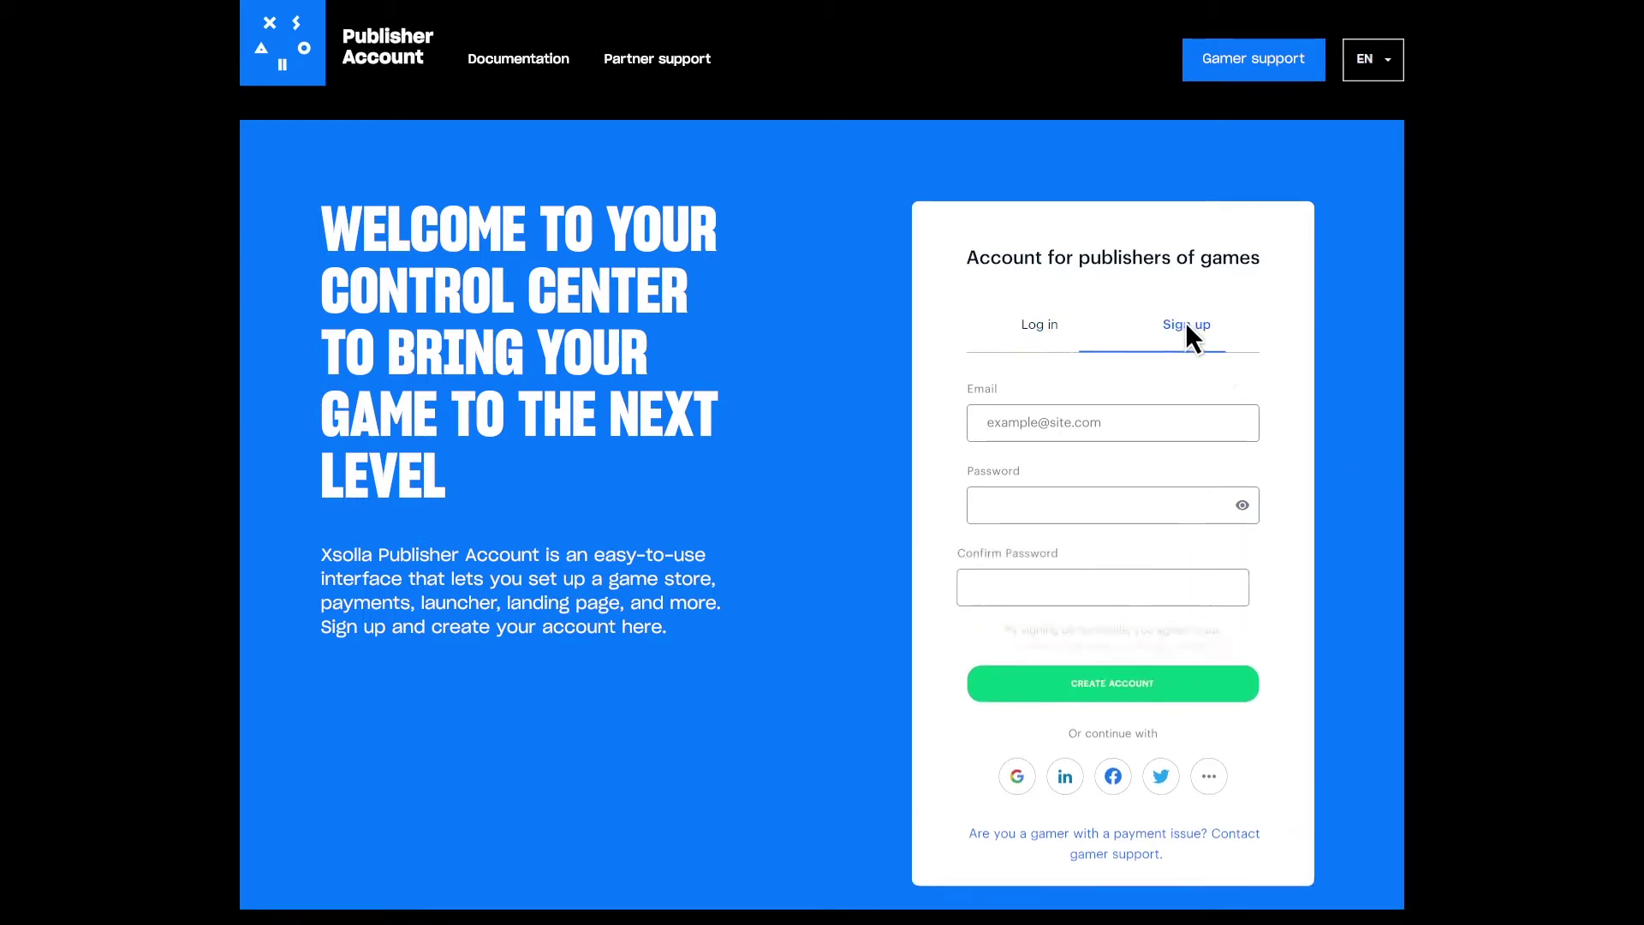
pyautogui.click(1109, 417)
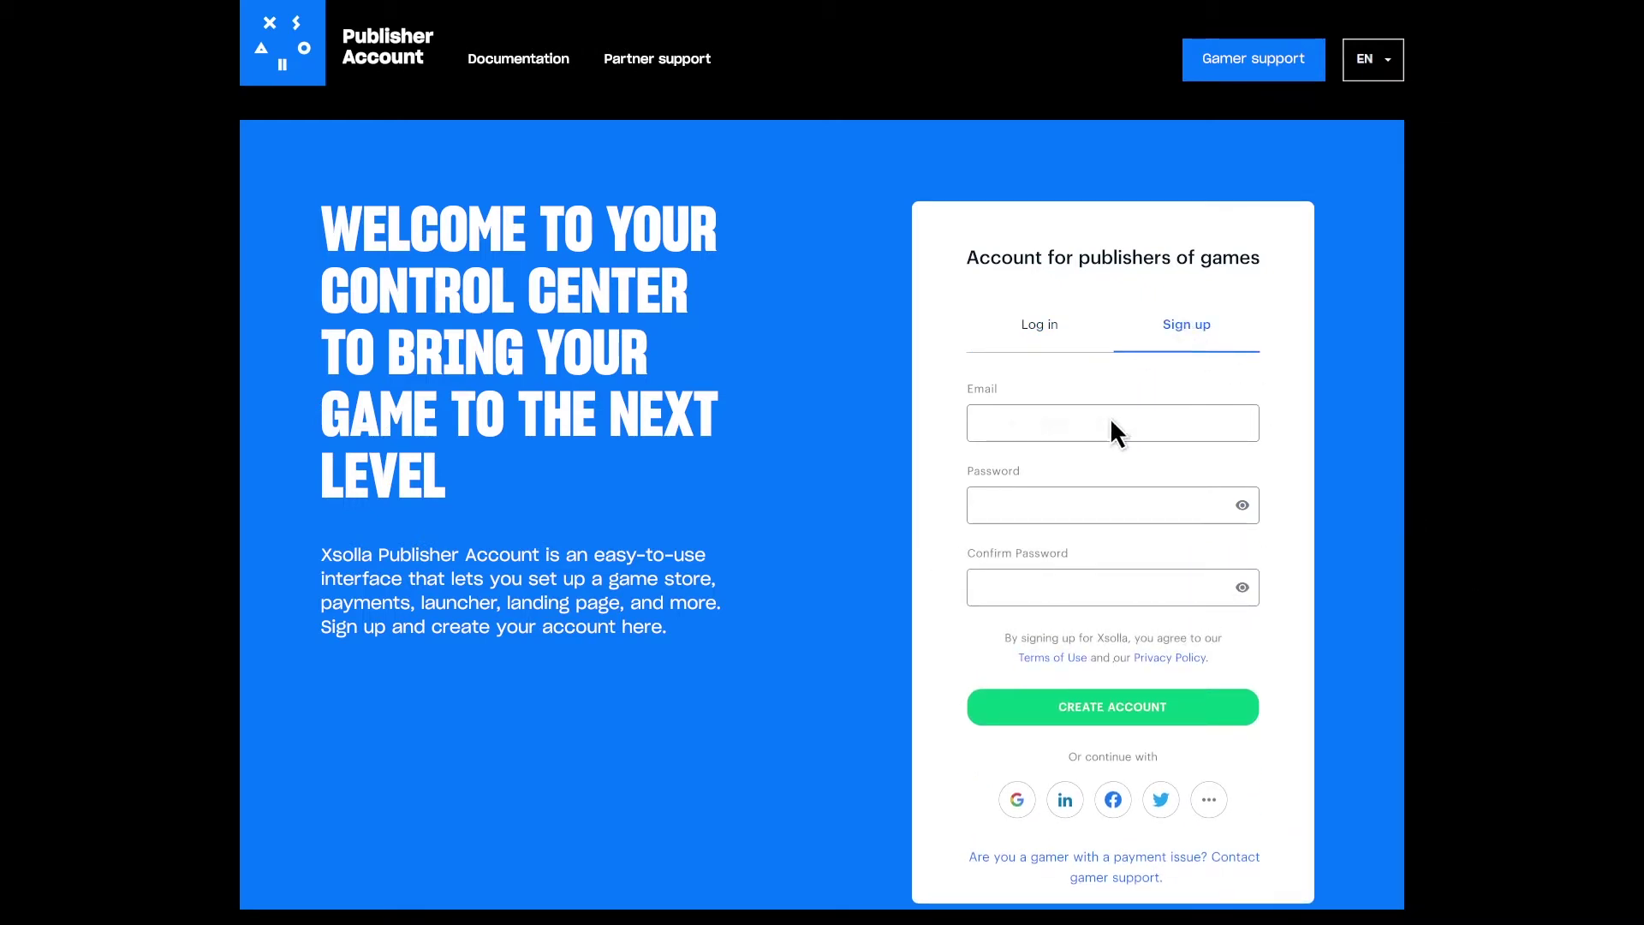
pyautogui.click(1110, 706)
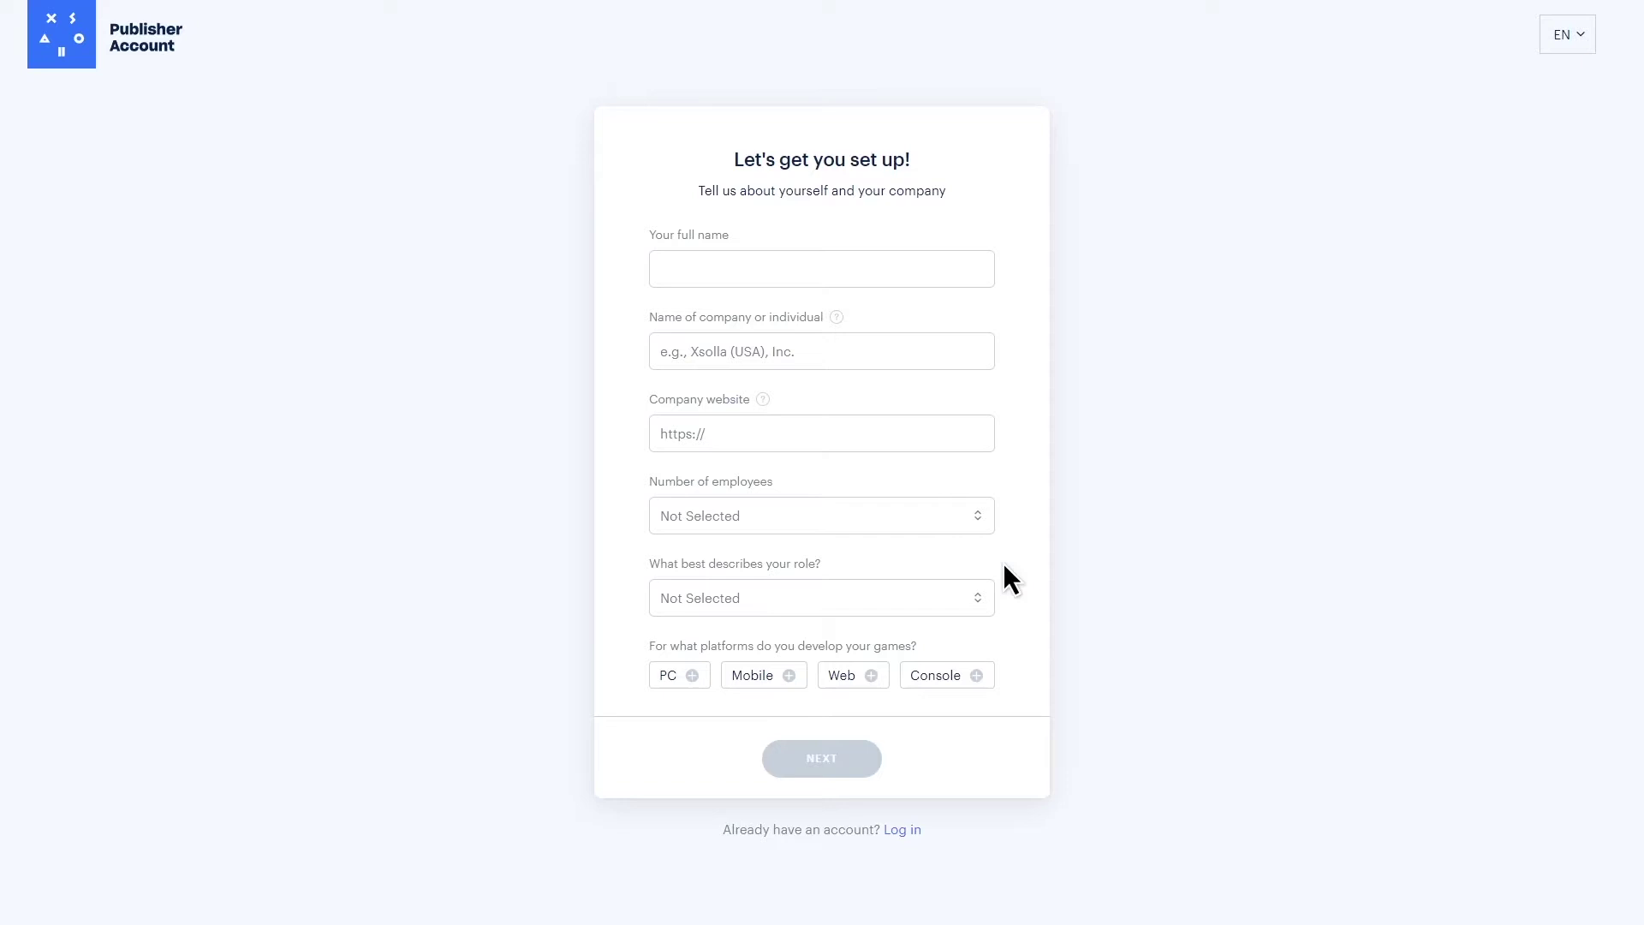
# - Fill in the profile with the user's full name, 'My company', bomber.game.com, 21-50 employees, CEO/Executive/Founder, and Mobile
pyautogui.click(779, 267)
pyautogui.write('John Doe')
pyautogui.click(761, 347)
pyautogui.write('My company')
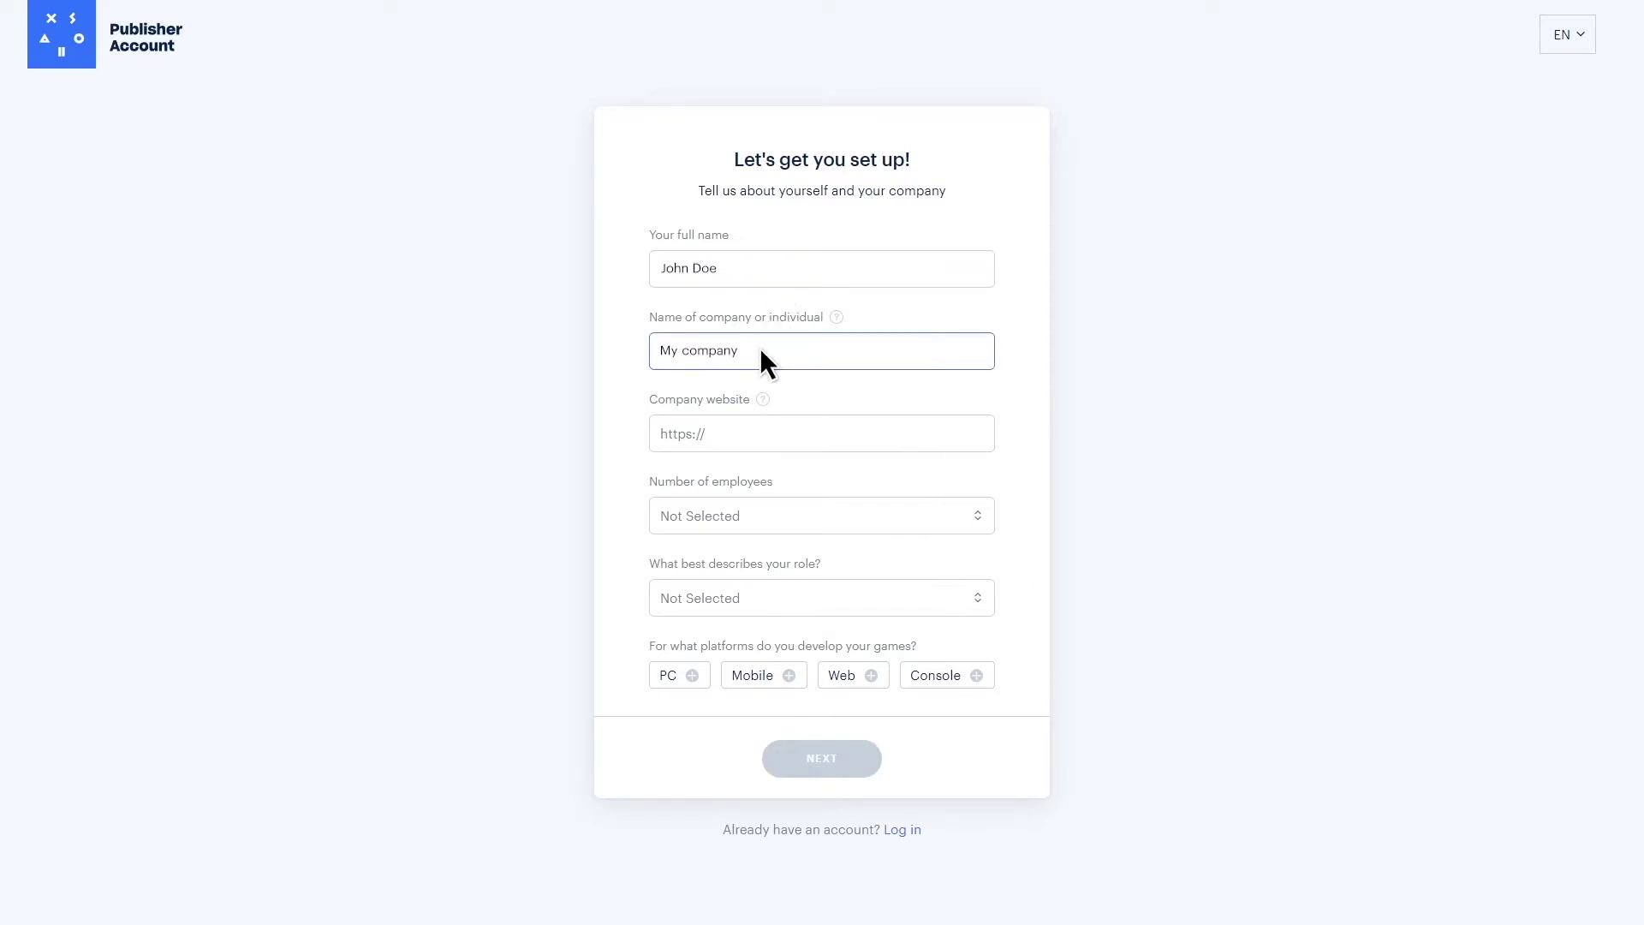
pyautogui.click(791, 419)
pyautogui.write('bomber.game.com')
pyautogui.click(795, 510)
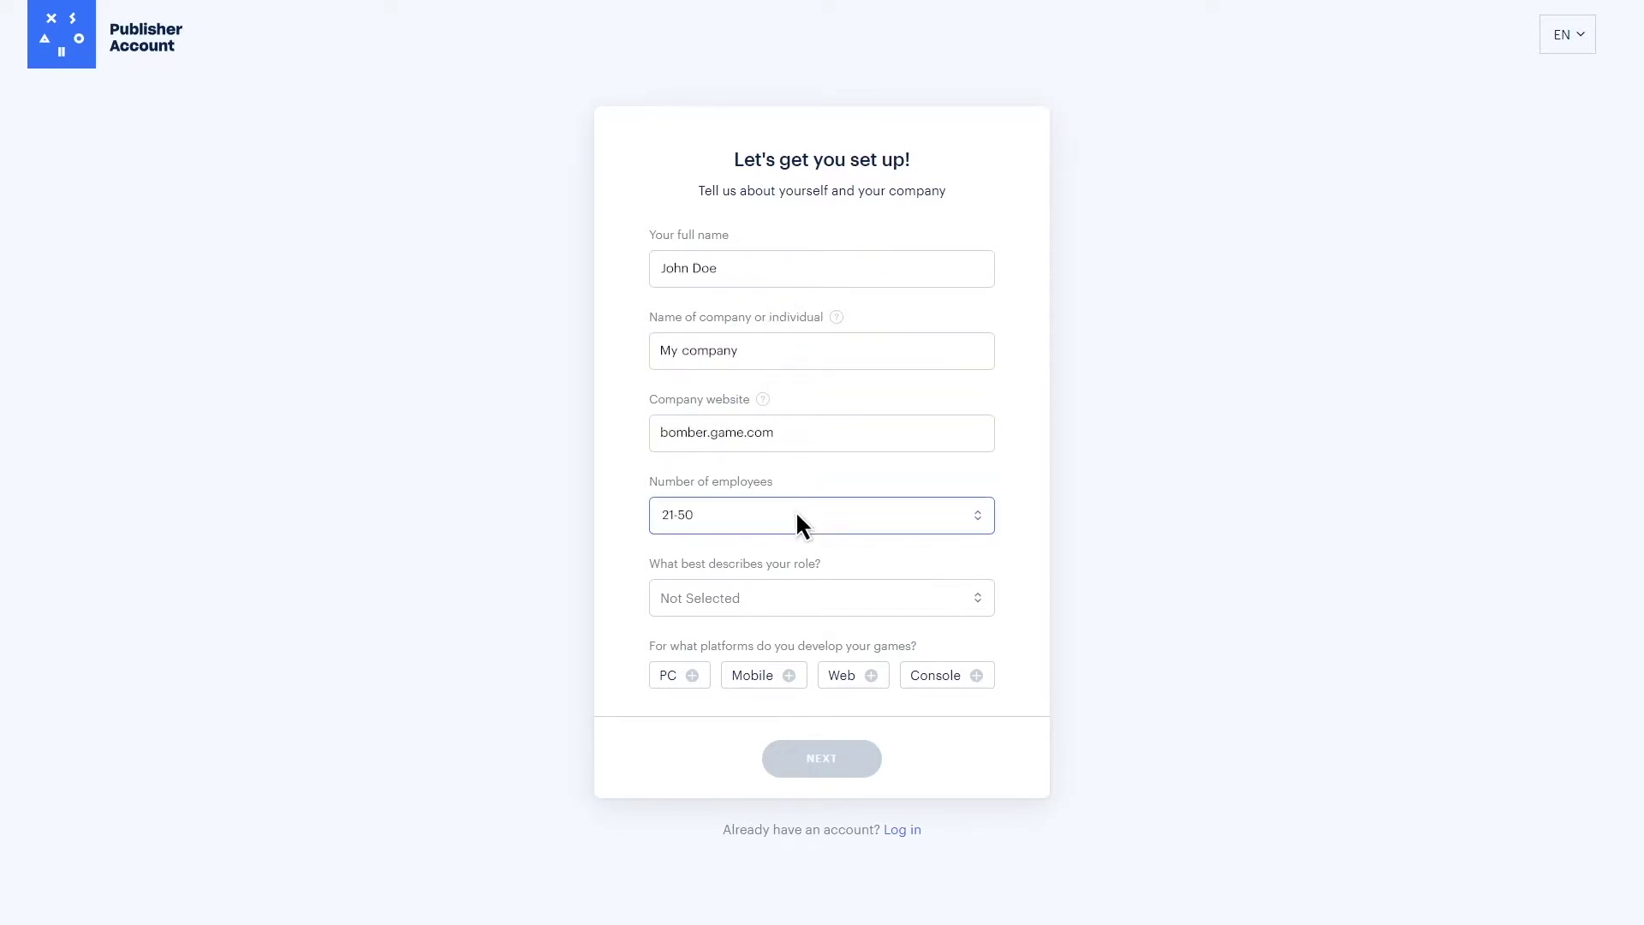
pyautogui.click(760, 592)
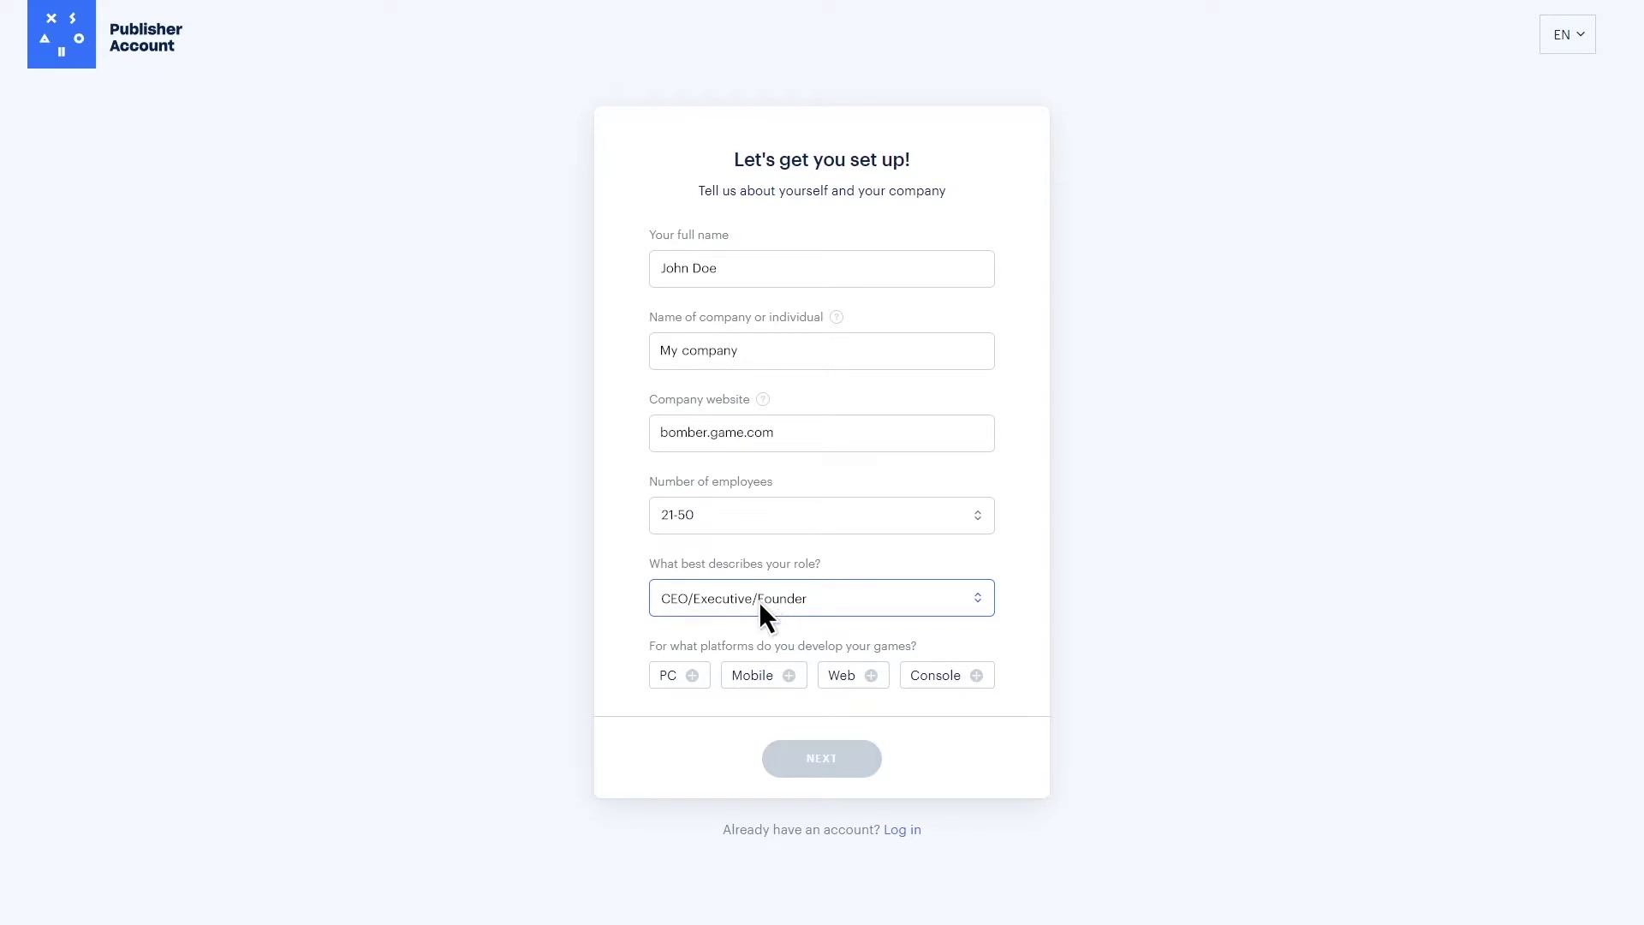
pyautogui.click(760, 674)
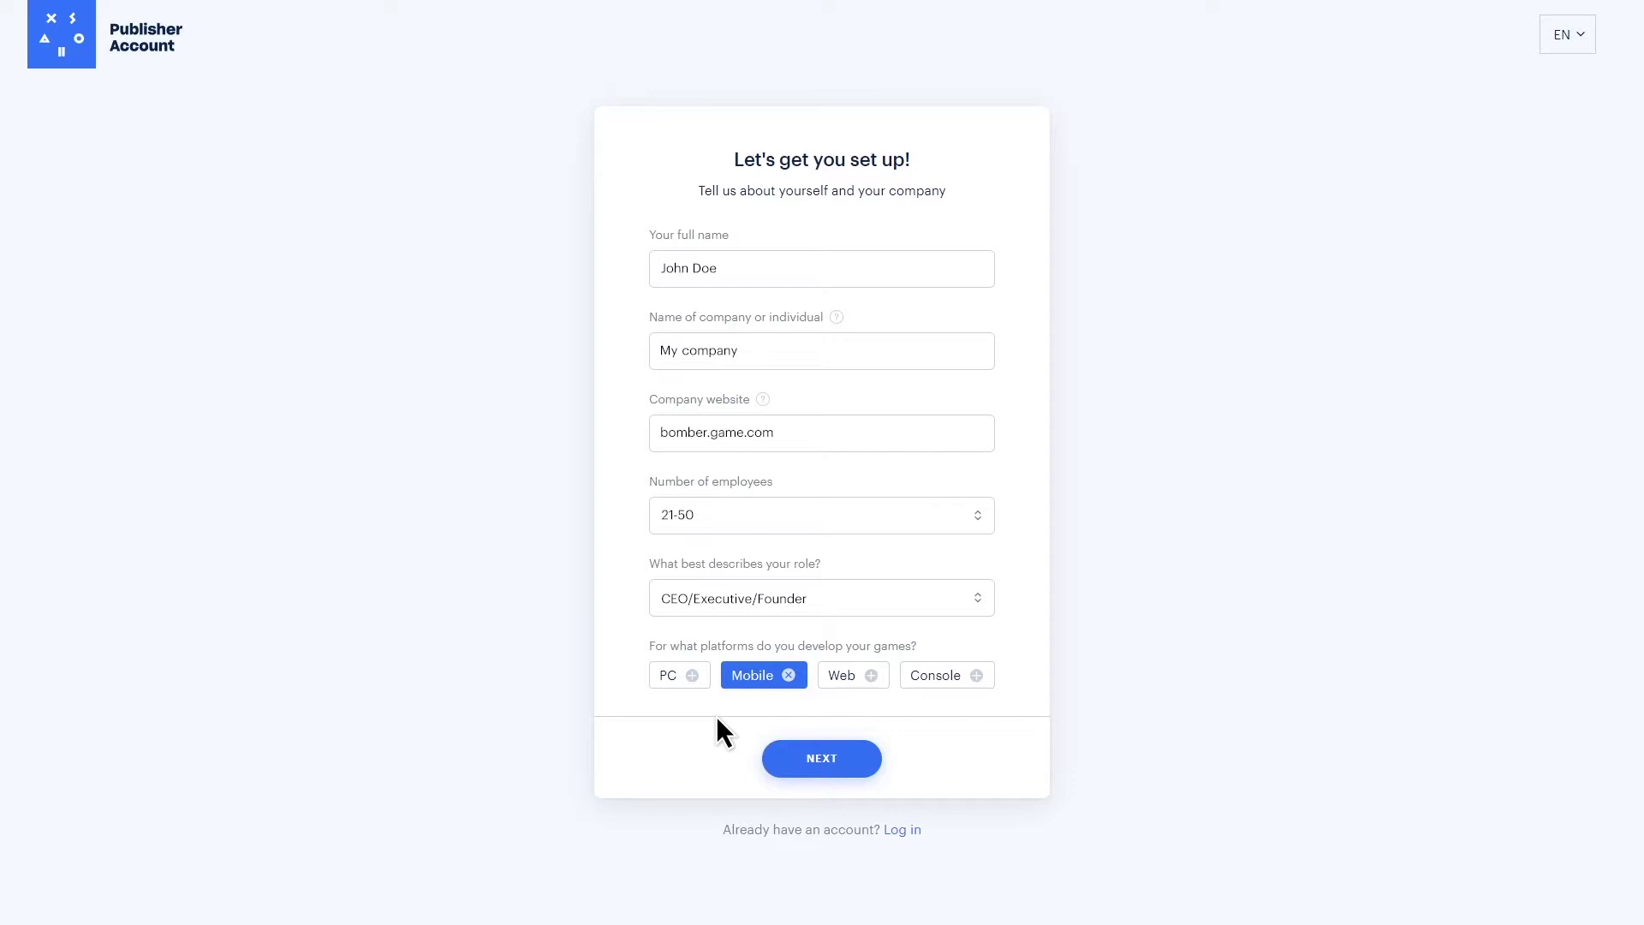
pyautogui.click(822, 761)
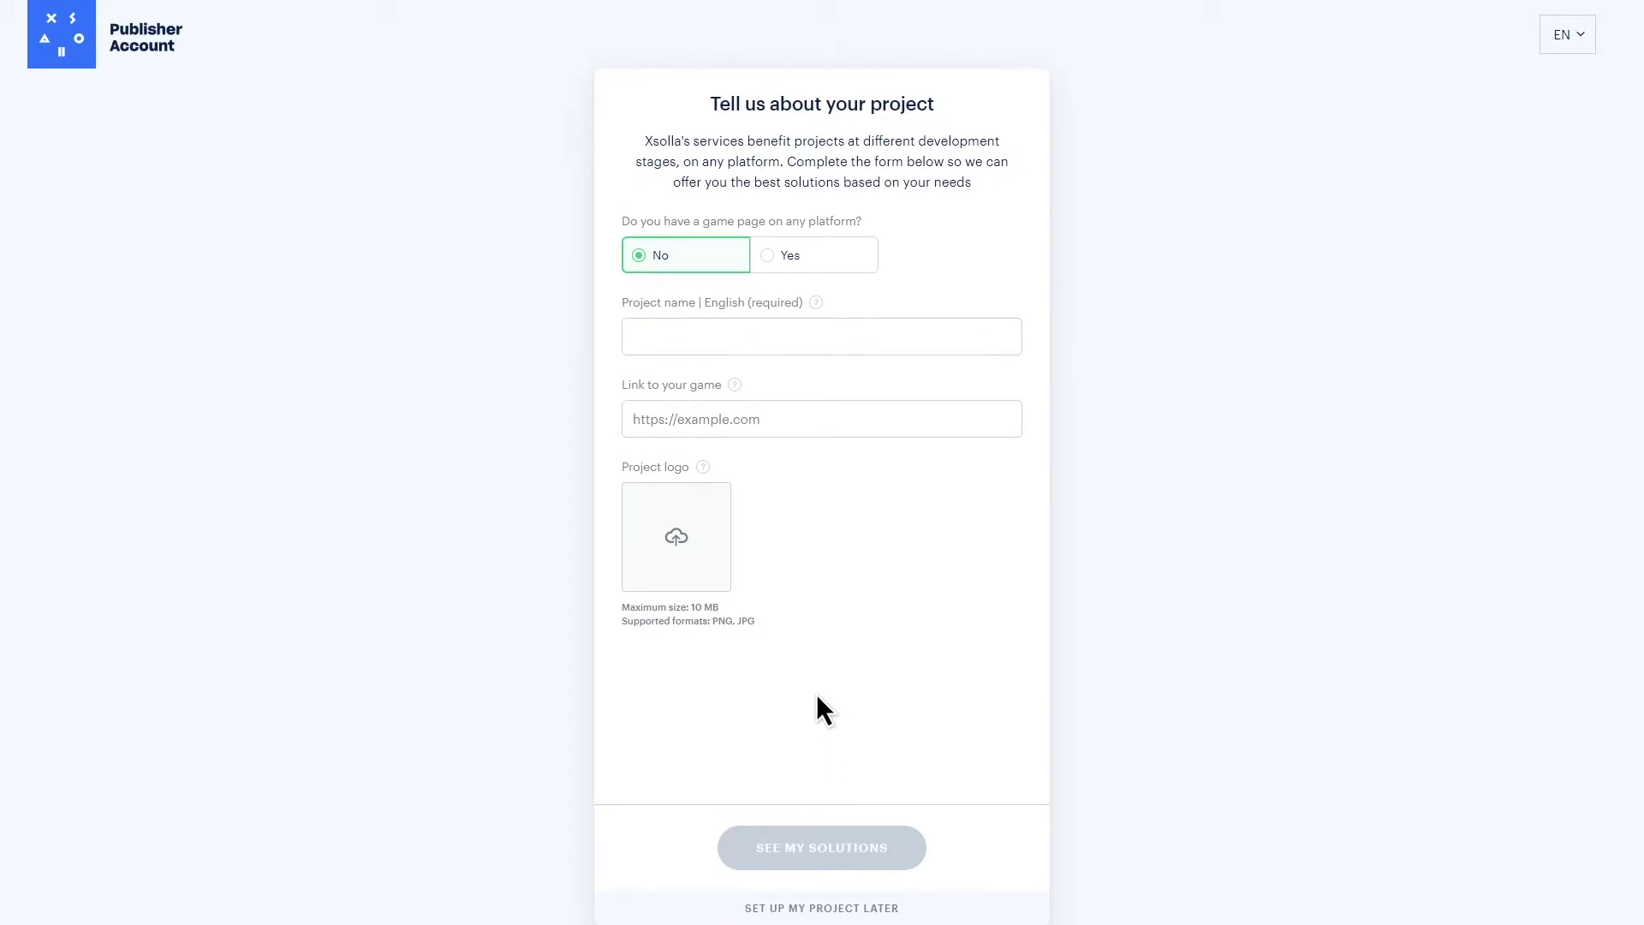
# - Indicate the game has a store page and submit its Google Play link as the Bomber Game project
pyautogui.click(802, 258)
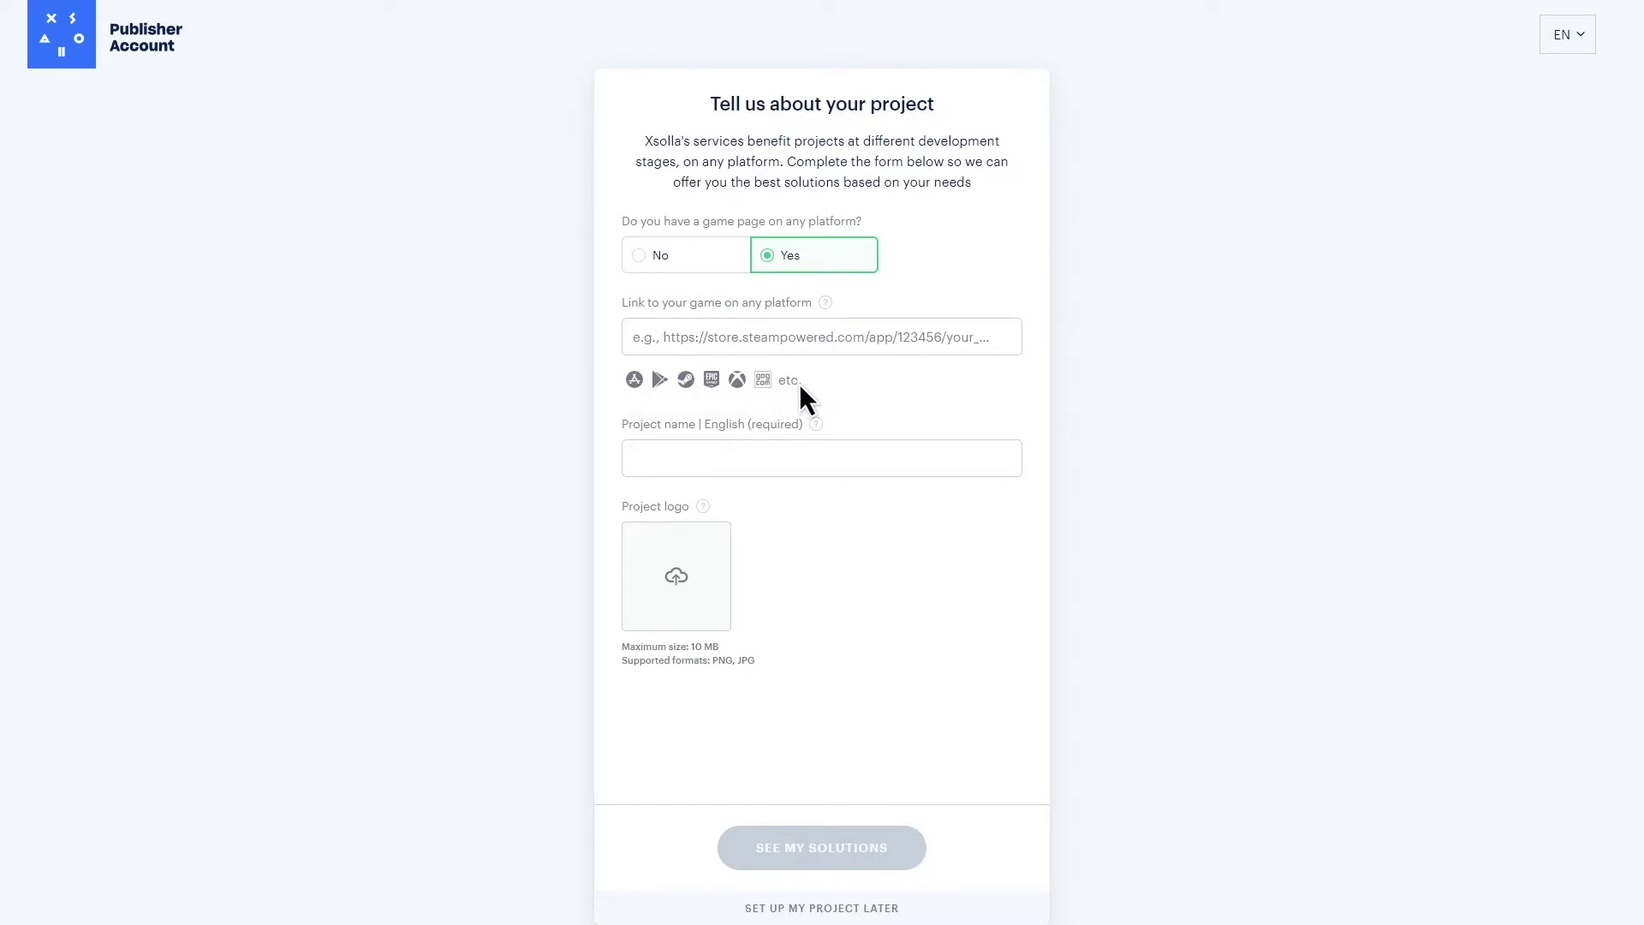
pyautogui.click(750, 344)
pyautogui.hotkey('ctrl', 'v')
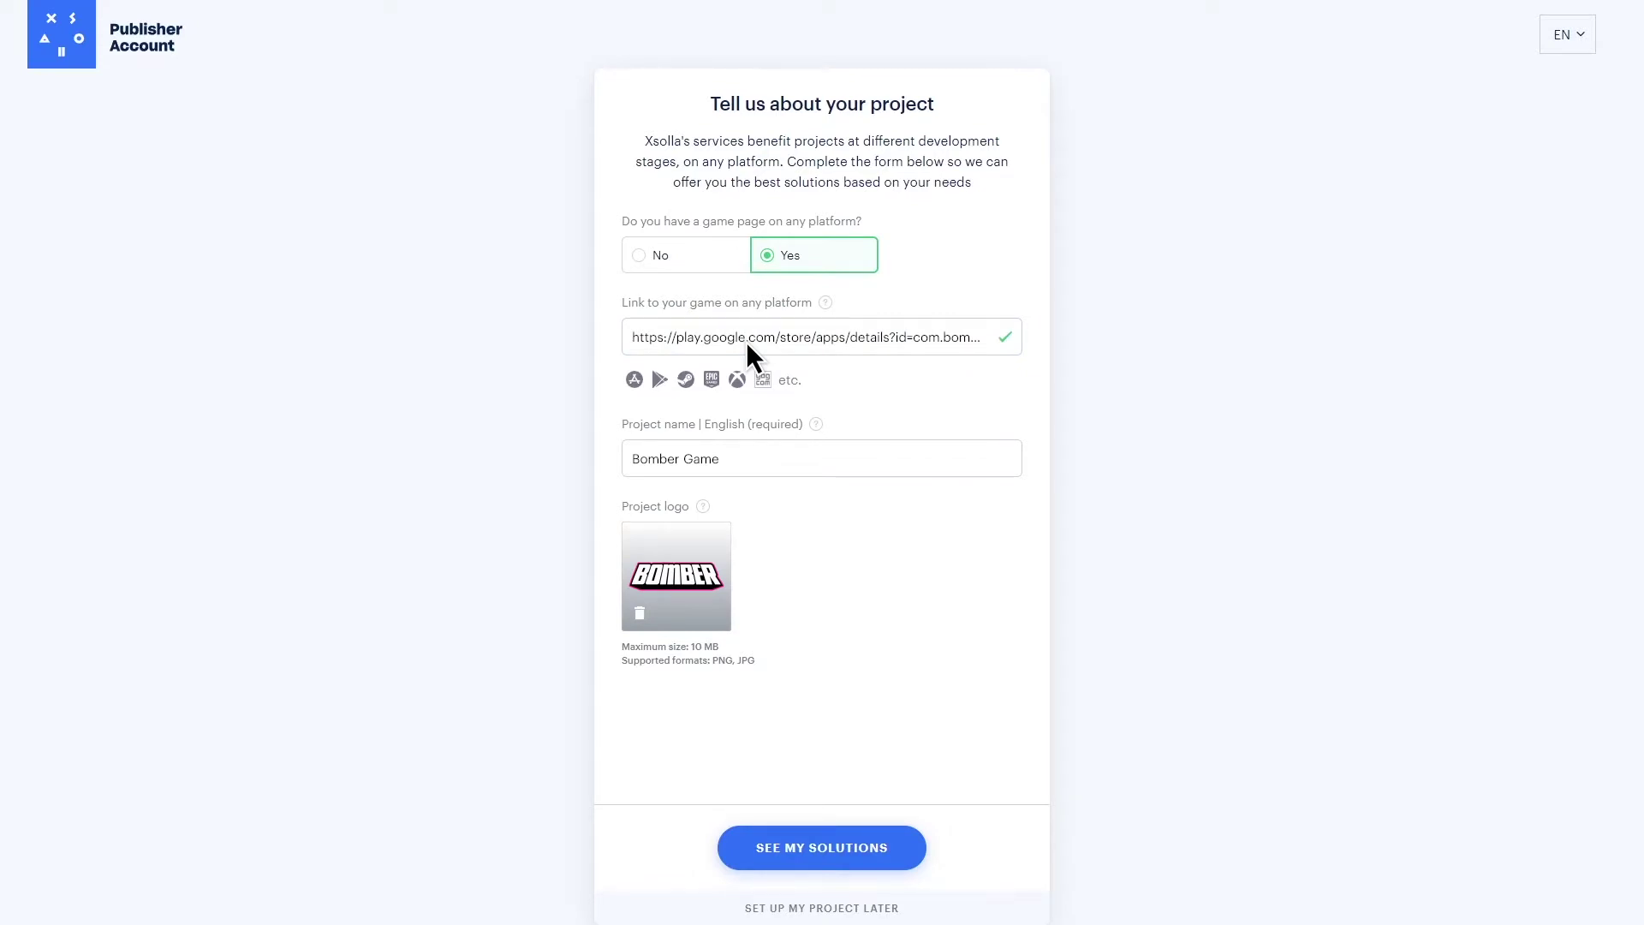
pyautogui.click(817, 852)
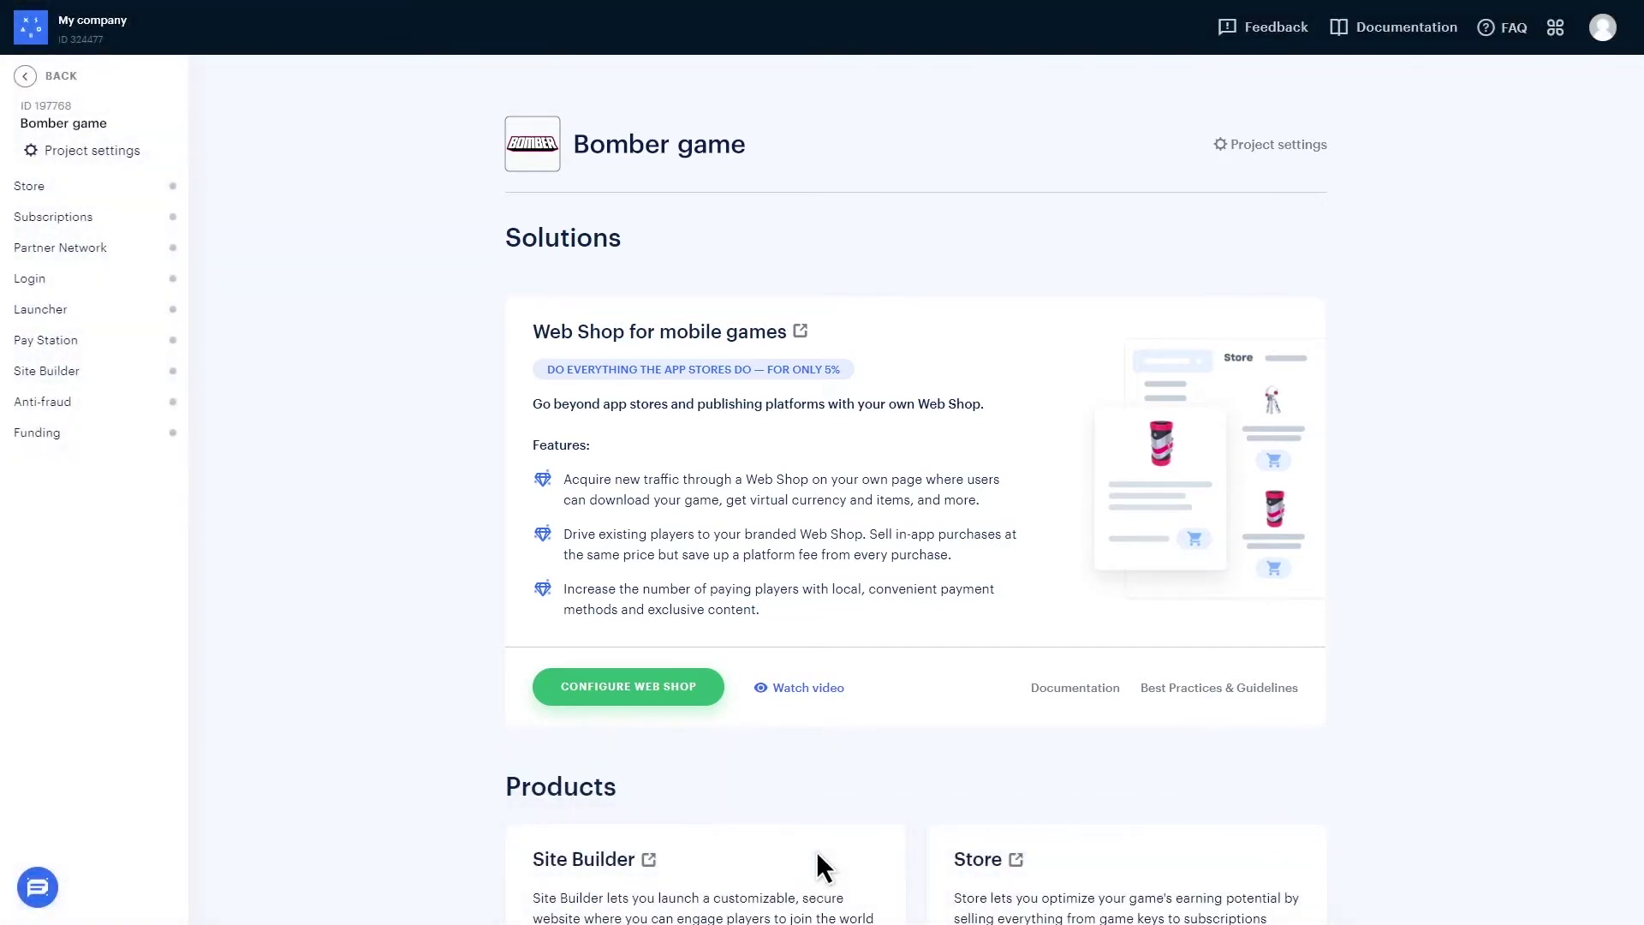
# - Set up the Google Play web shop integration with the application ID and JSON private key, then import items
pyautogui.click(614, 690)
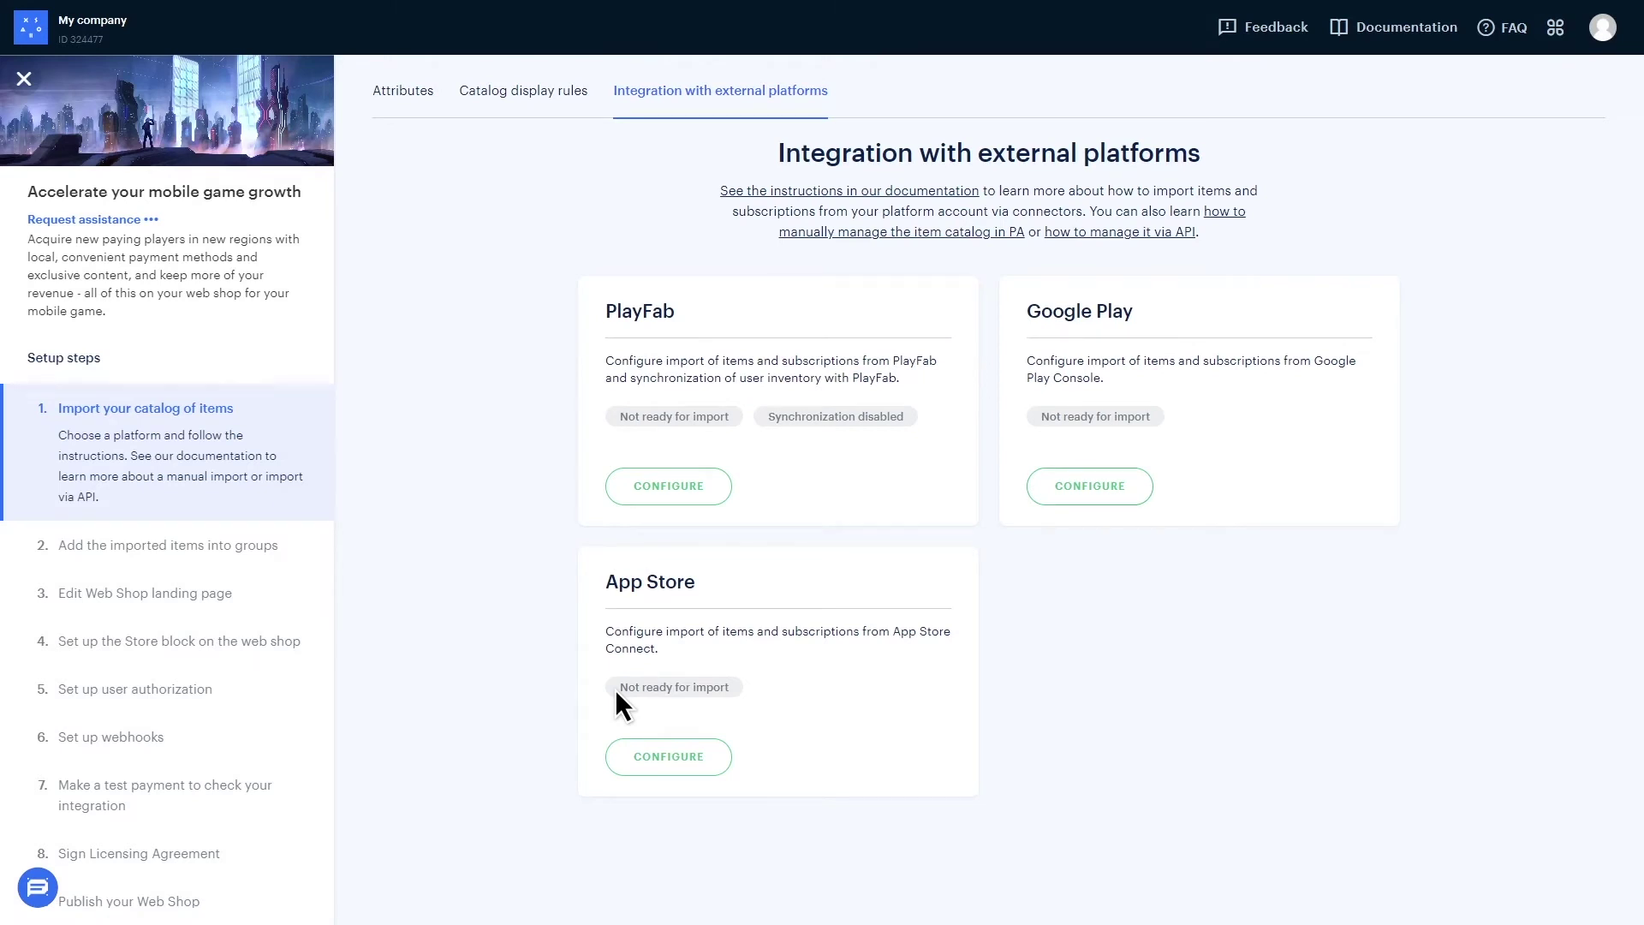
pyautogui.click(1090, 484)
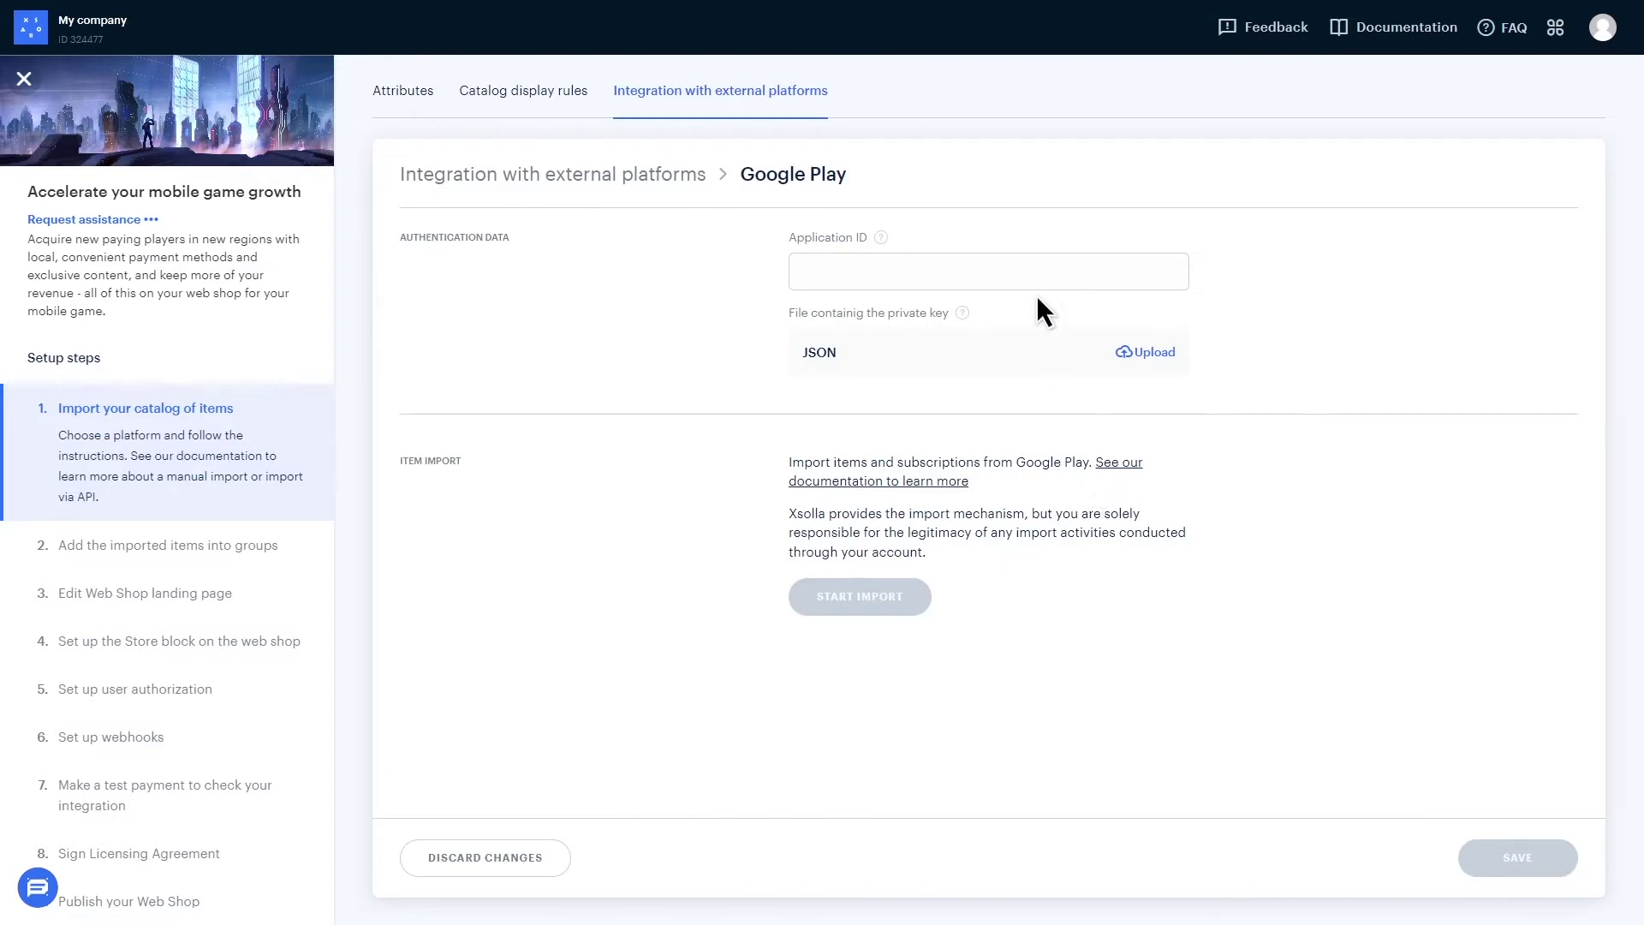
pyautogui.click(1029, 272)
pyautogui.hotkey('ctrl', 'v')
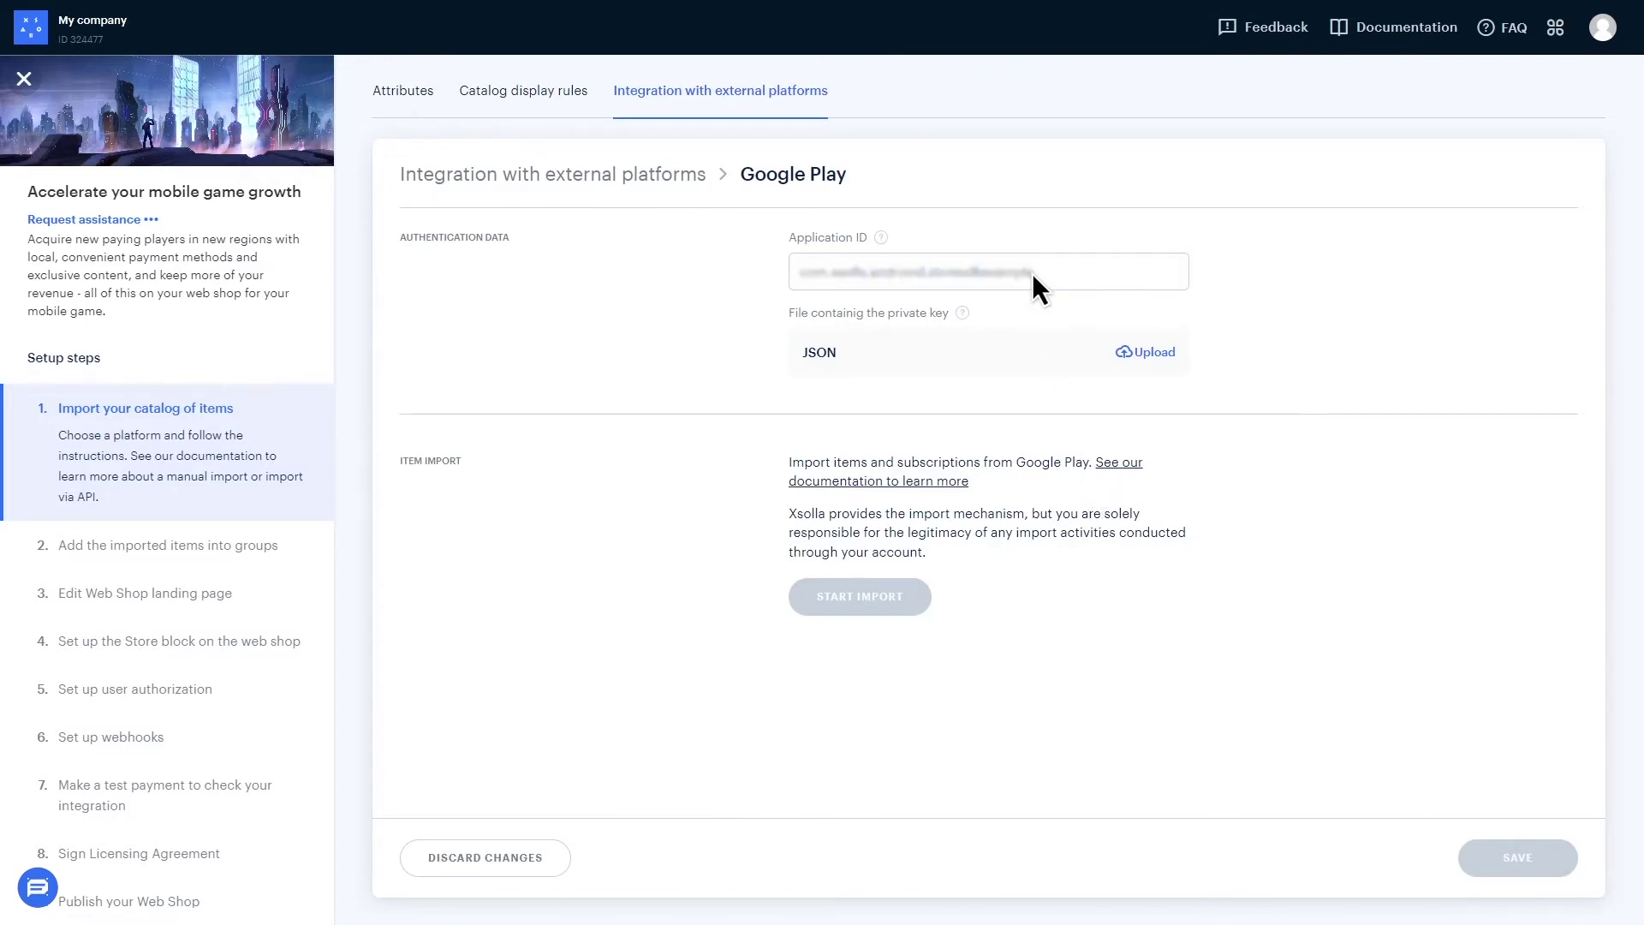
pyautogui.click(1144, 350)
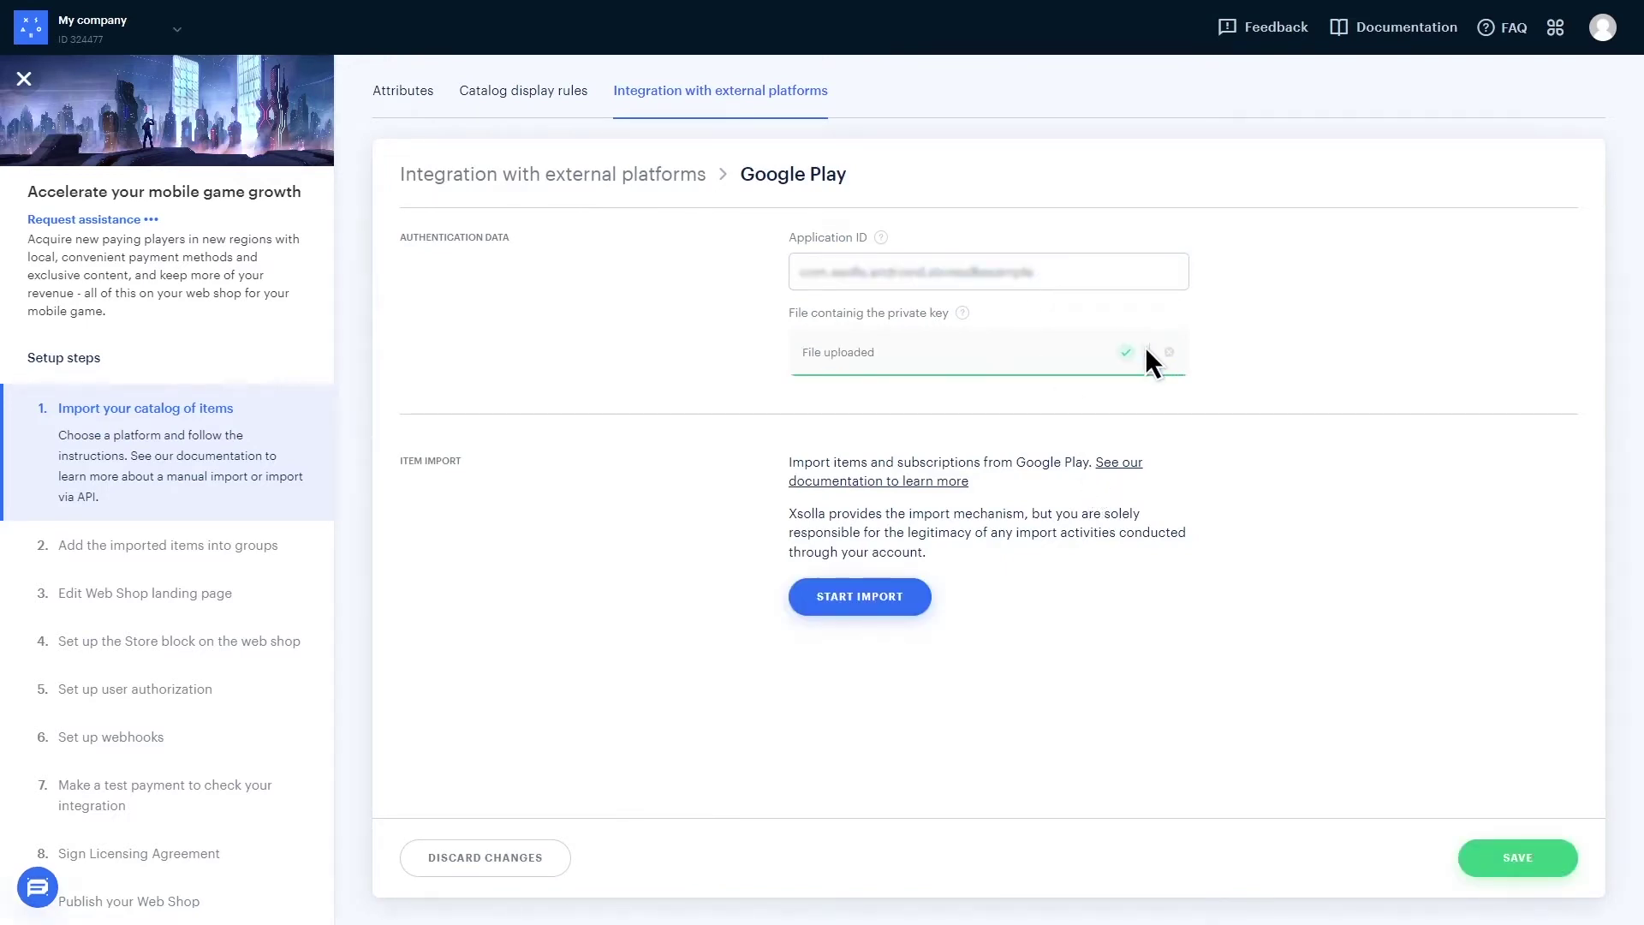
pyautogui.click(854, 600)
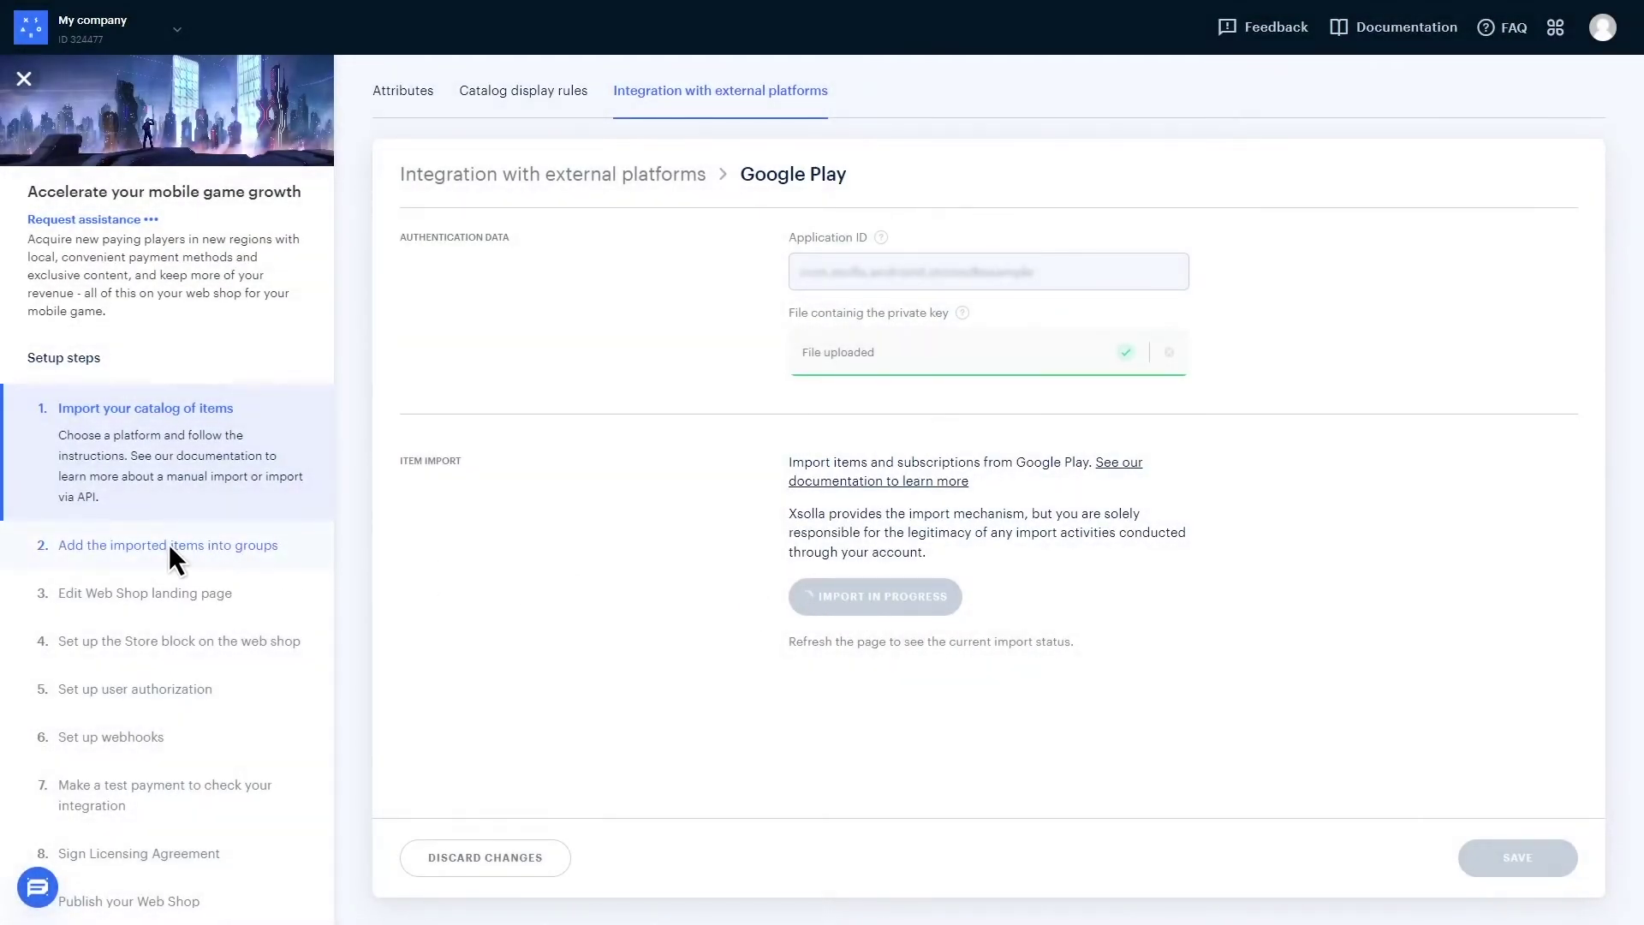
# - Create a virtual item group named 'Gold' with external ID 004
pyautogui.click(164, 544)
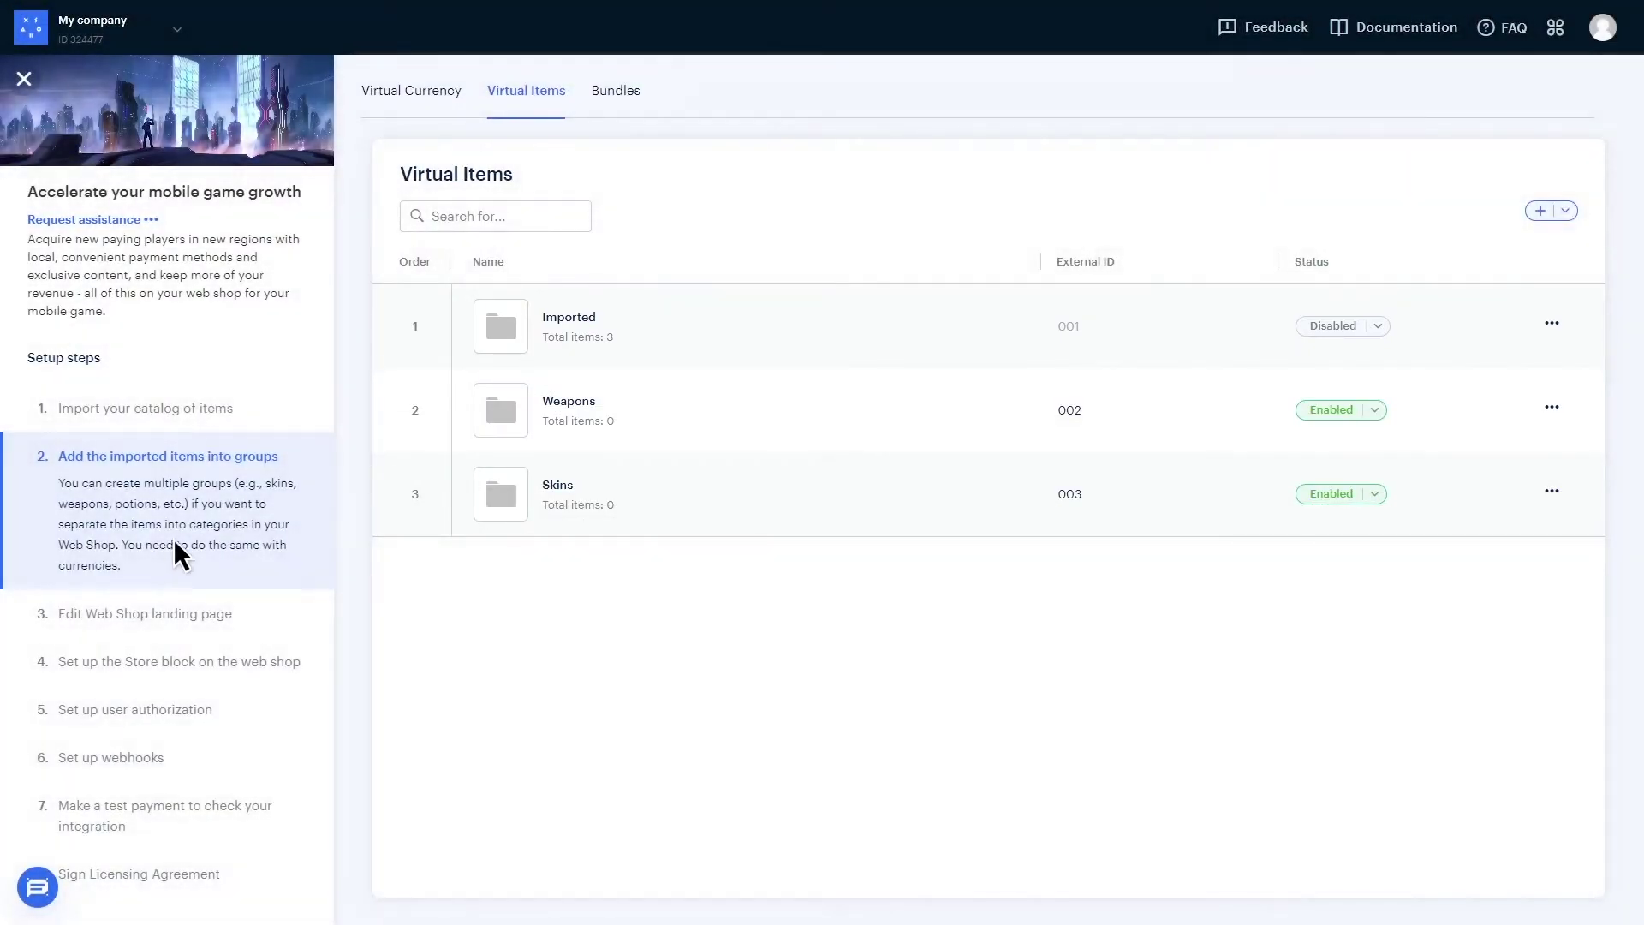
pyautogui.click(1547, 213)
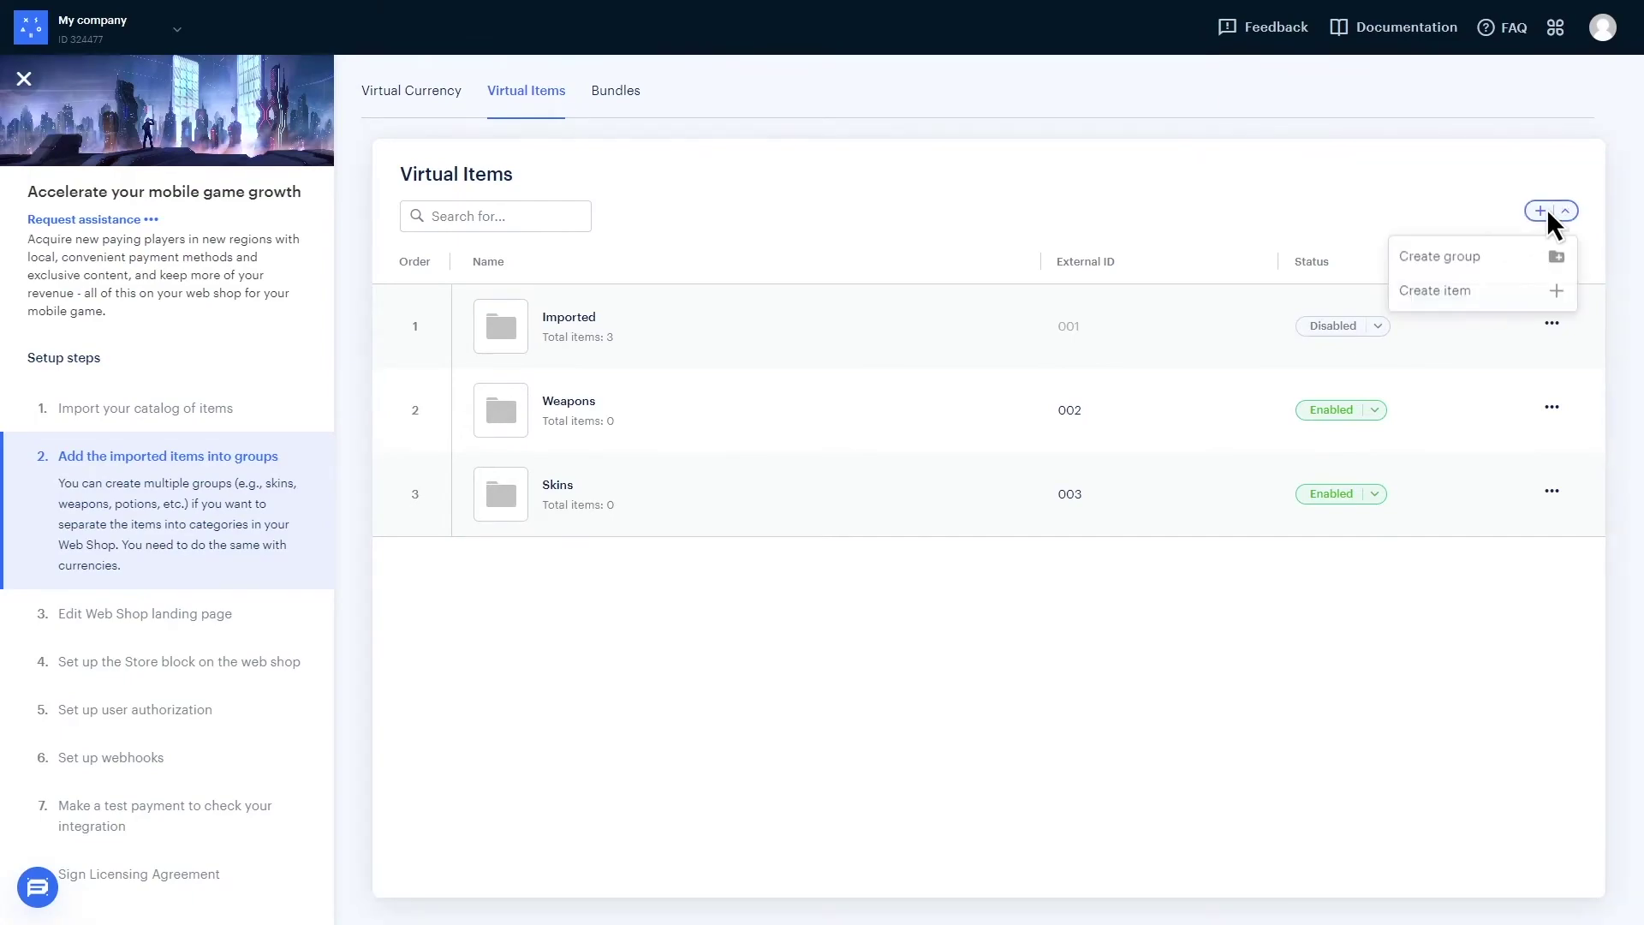
pyautogui.click(1436, 256)
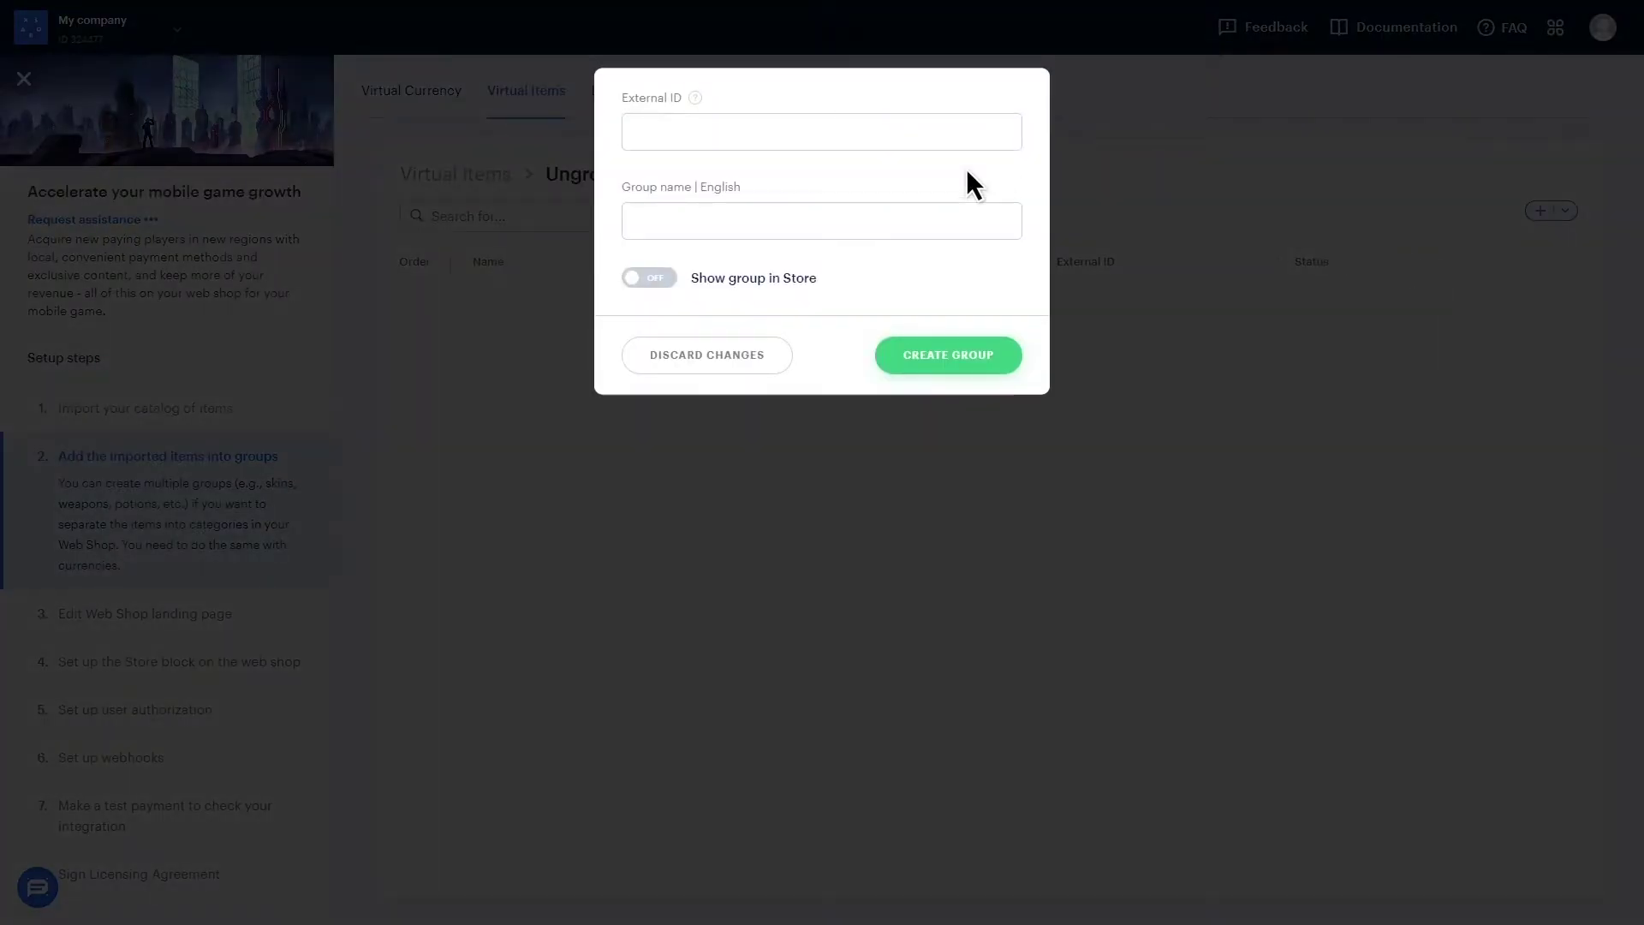
pyautogui.click(782, 133)
pyautogui.write('004')
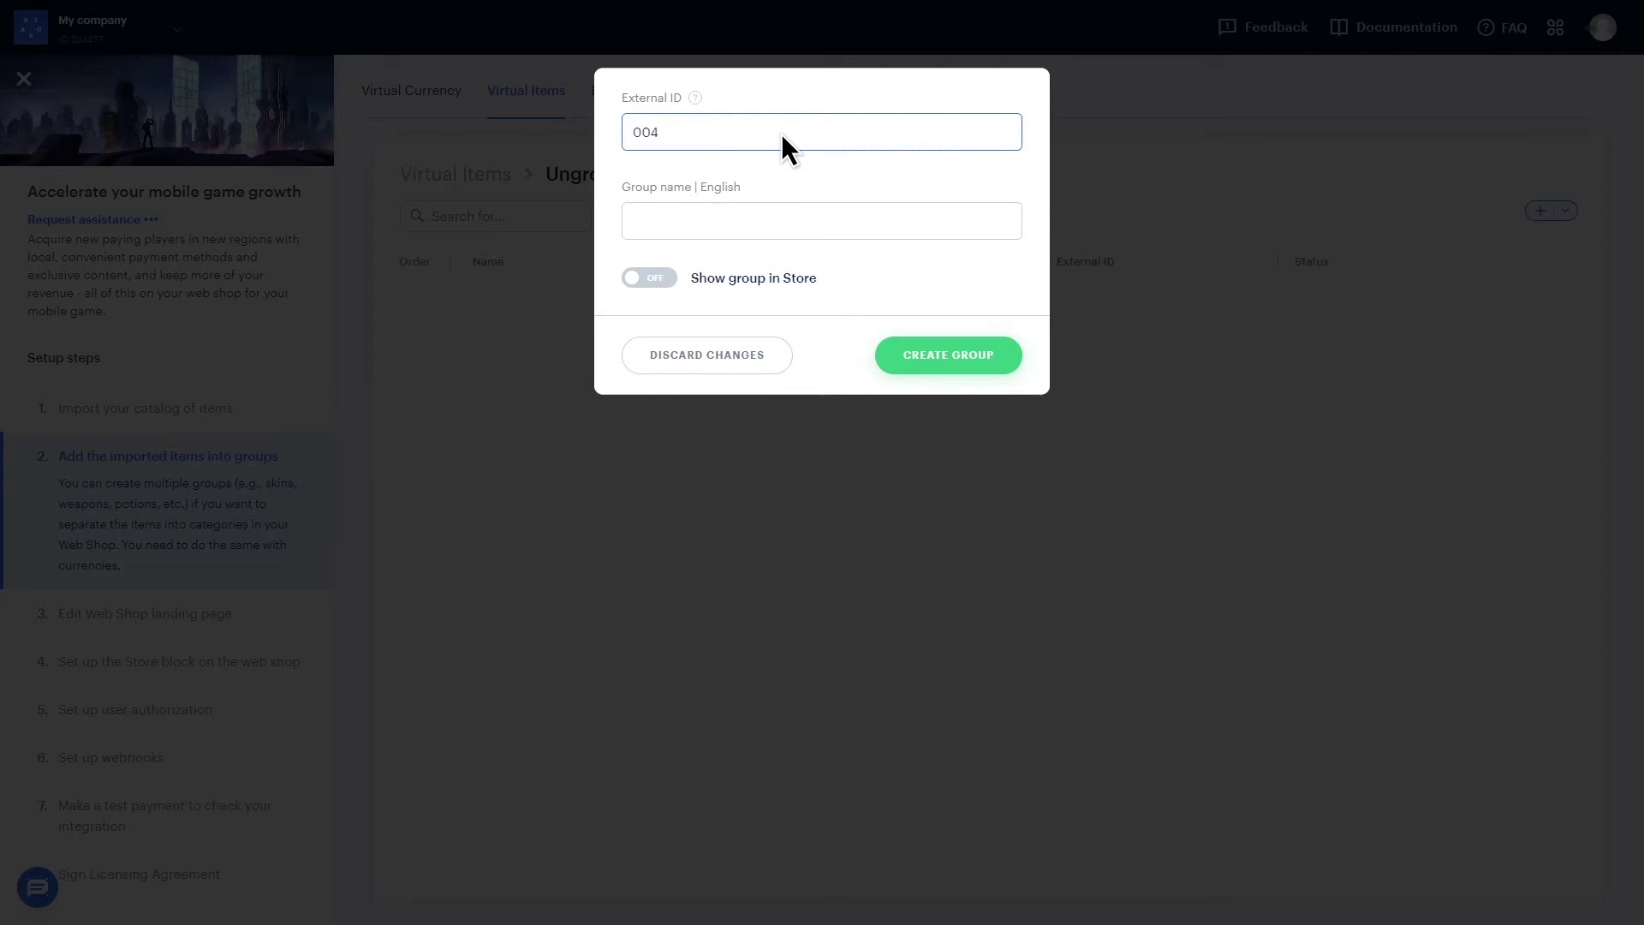
pyautogui.click(732, 222)
pyautogui.write('Gold')
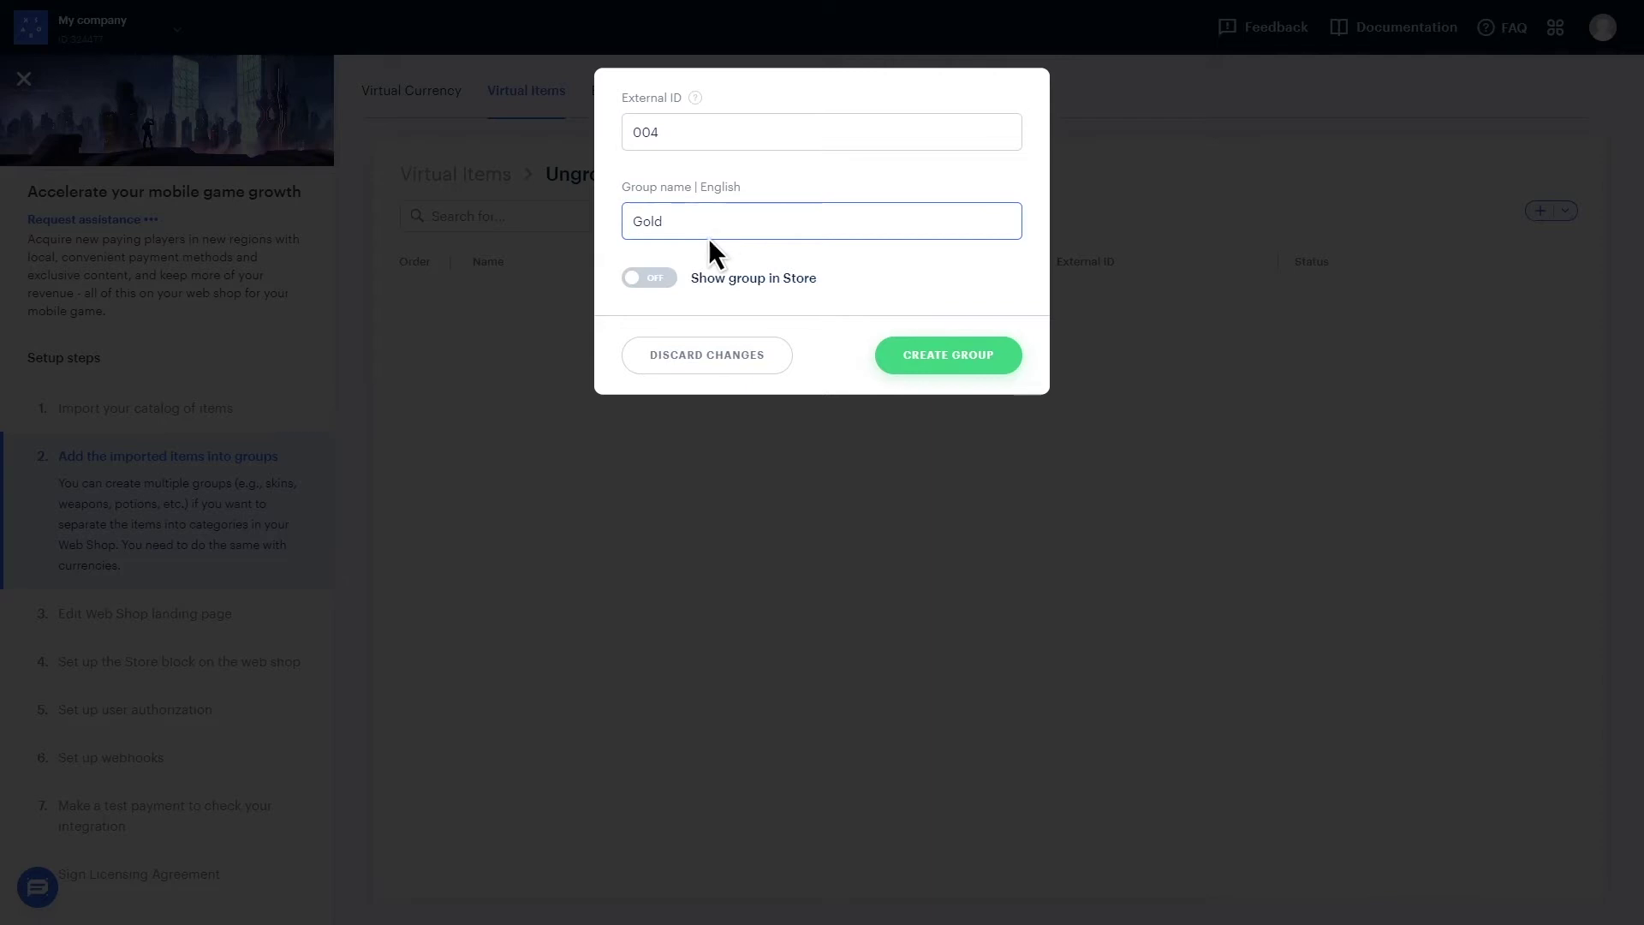
pyautogui.click(945, 358)
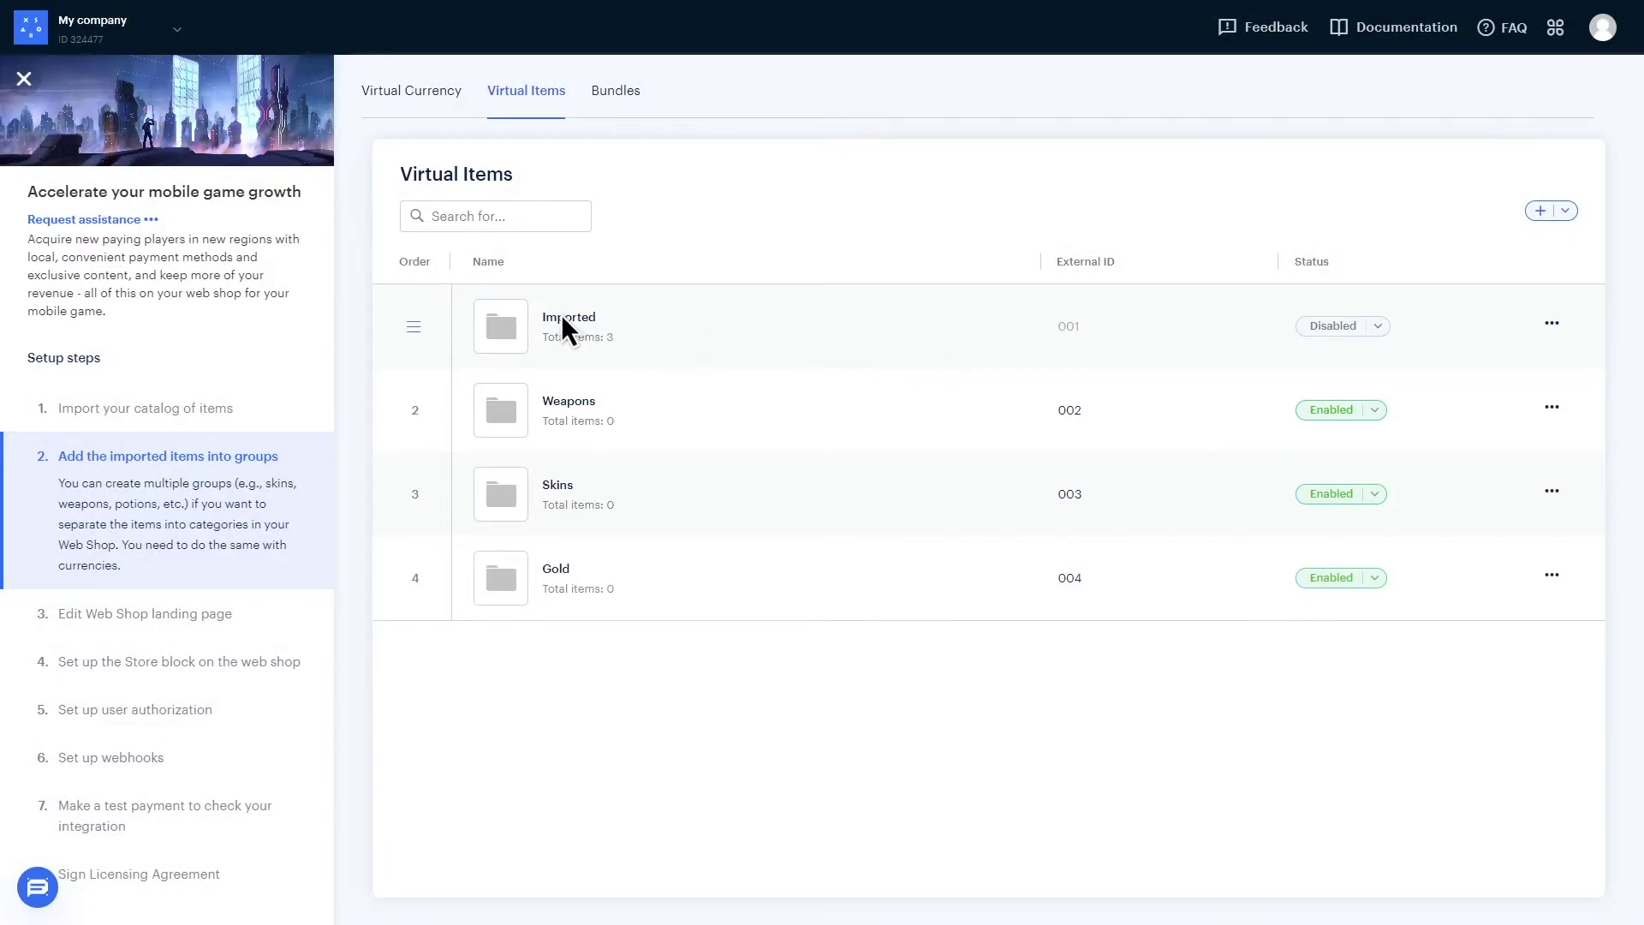
# - Edit Gold 1500 so it belongs only to the Gold group, keep it Consumable, and save
pyautogui.click(562, 315)
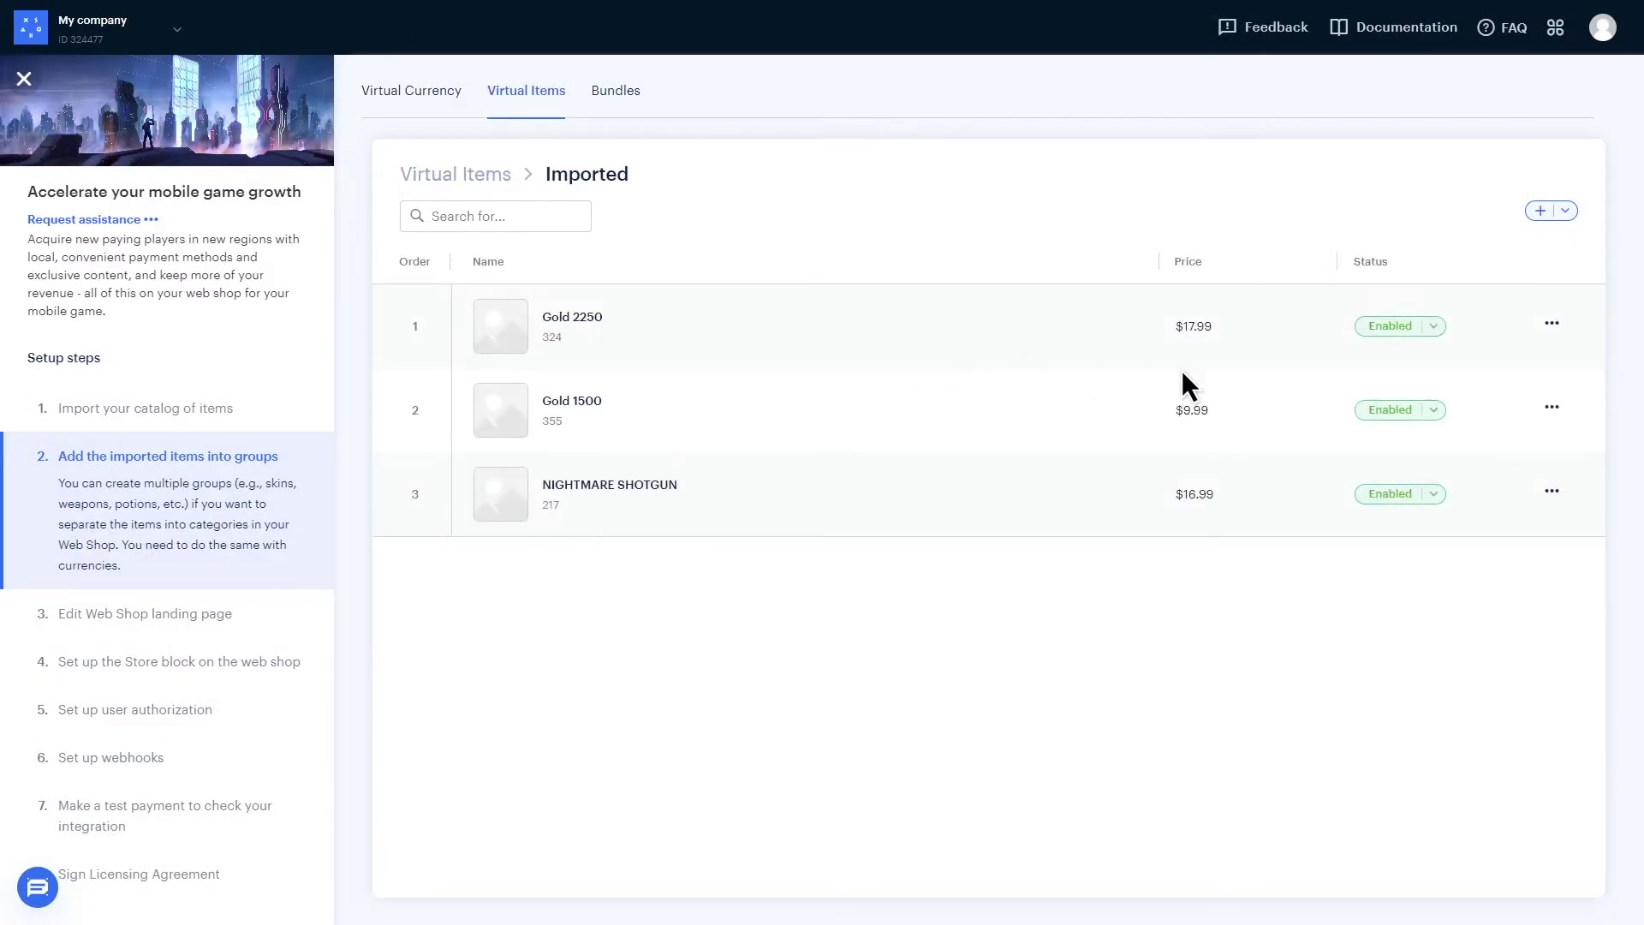
pyautogui.click(1552, 406)
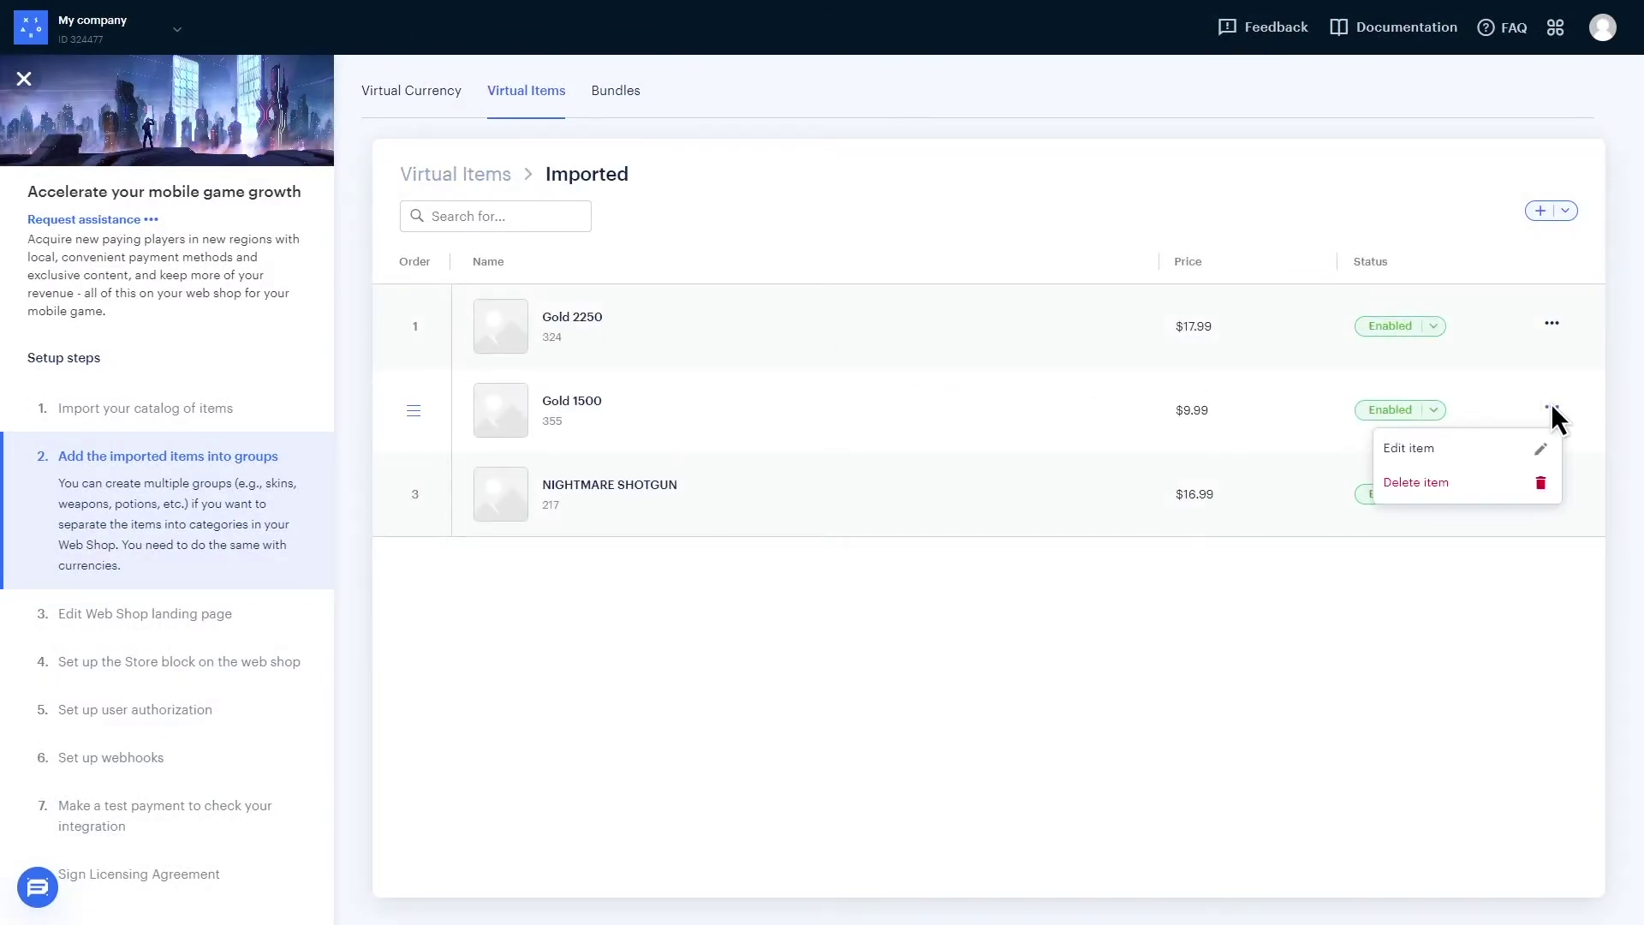
pyautogui.click(1419, 448)
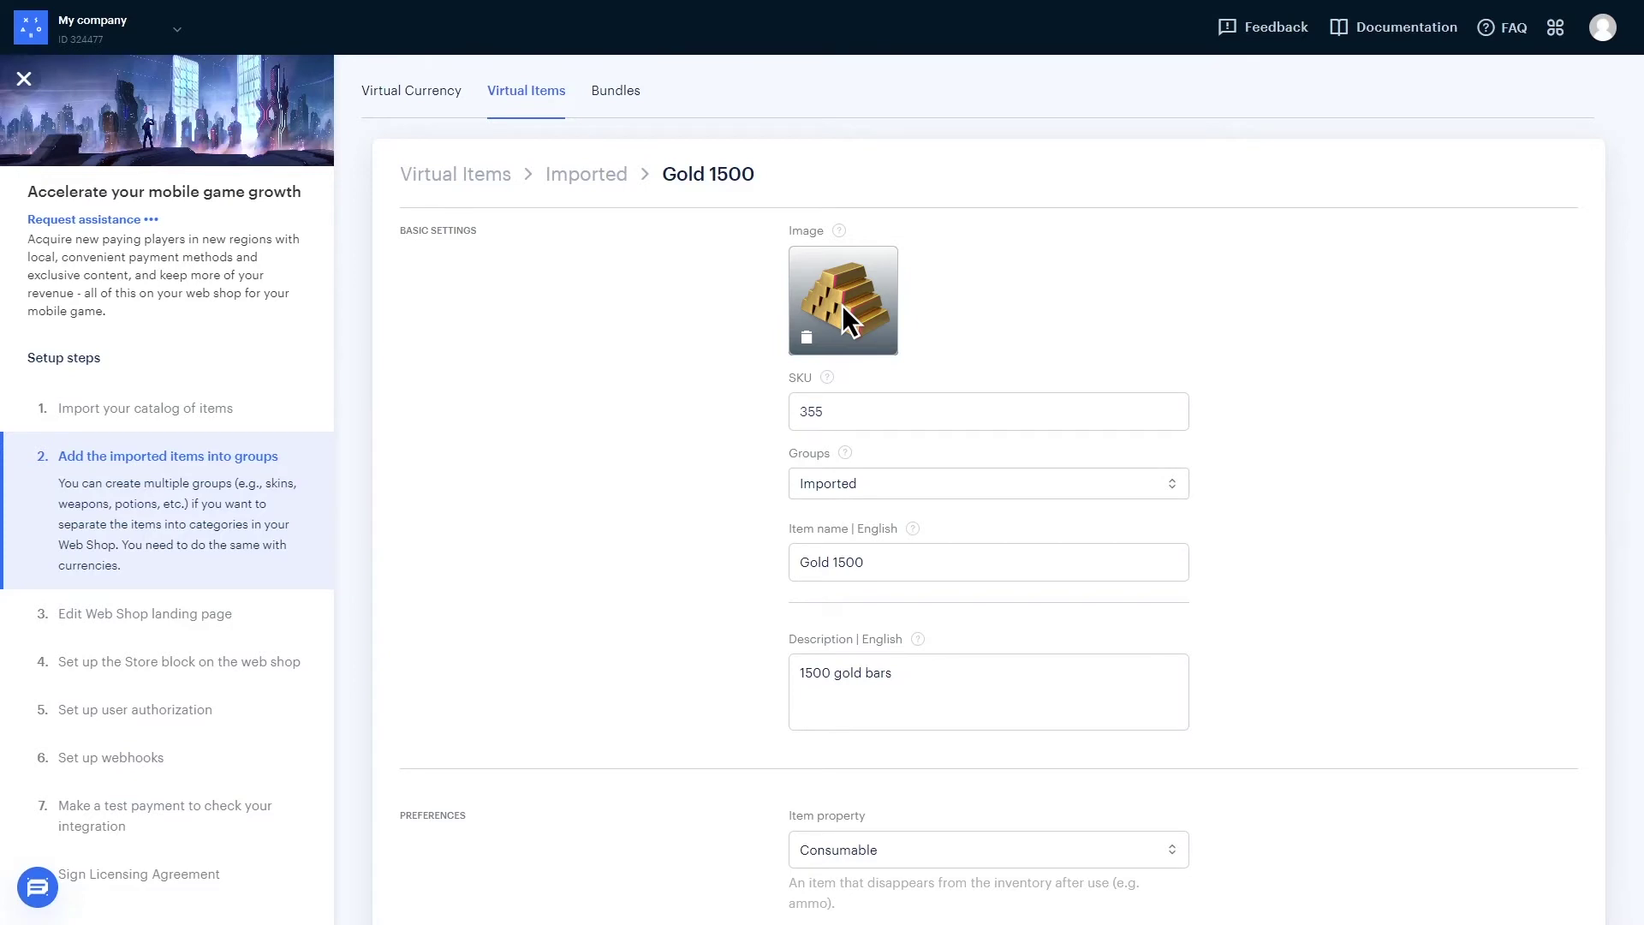
pyautogui.click(876, 486)
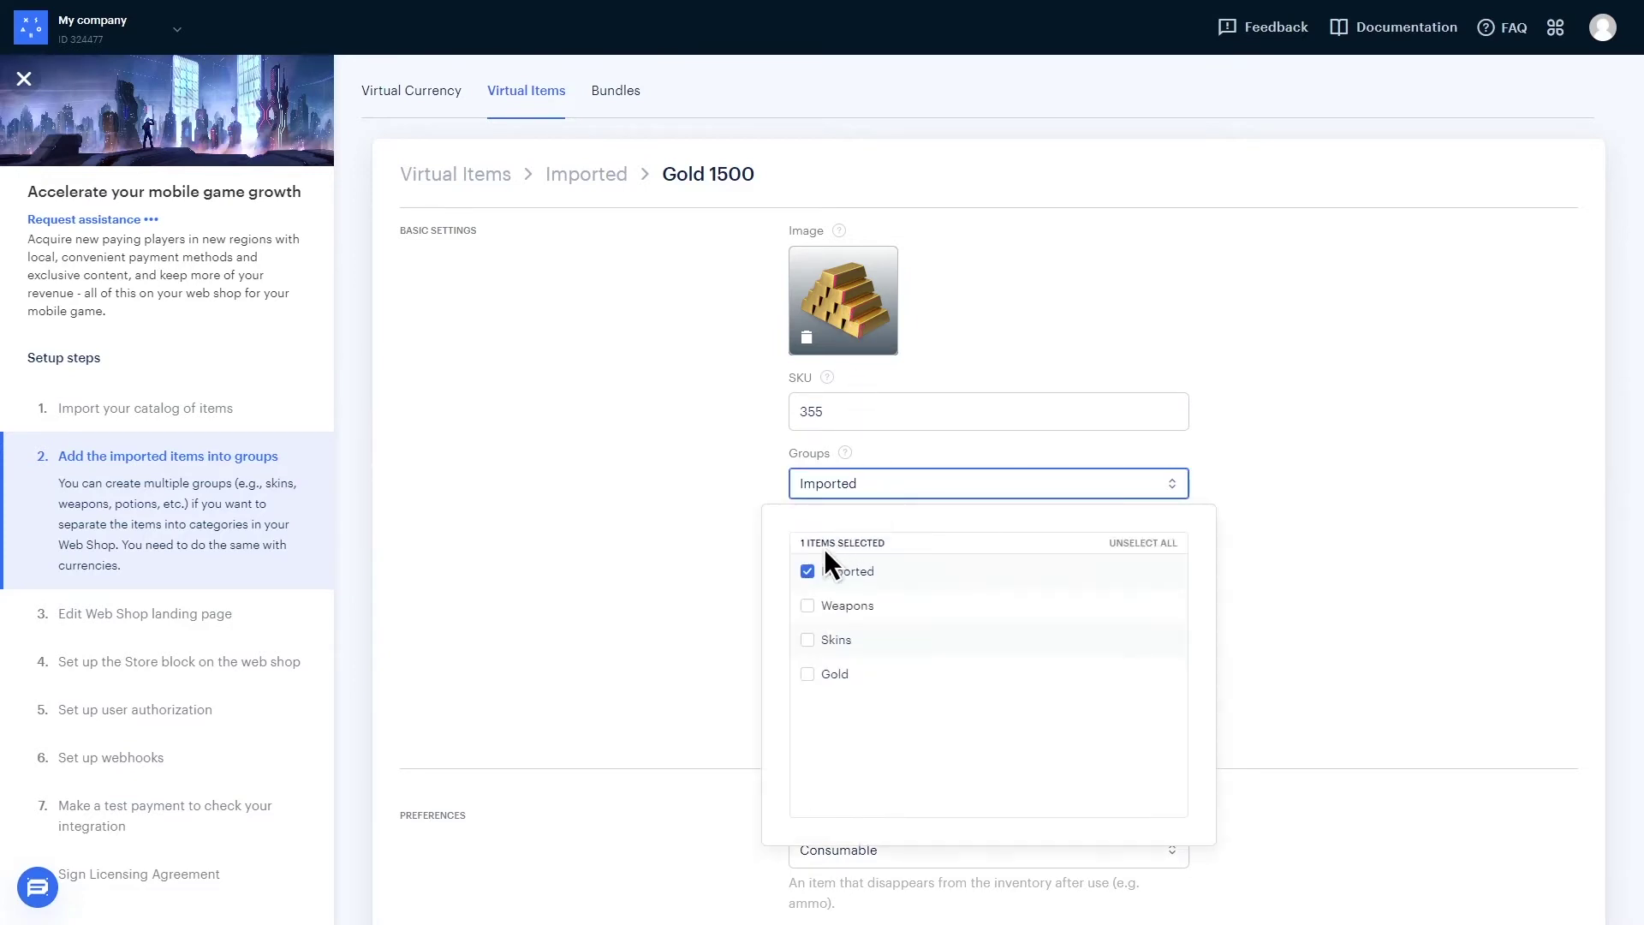
pyautogui.click(807, 570)
pyautogui.click(807, 672)
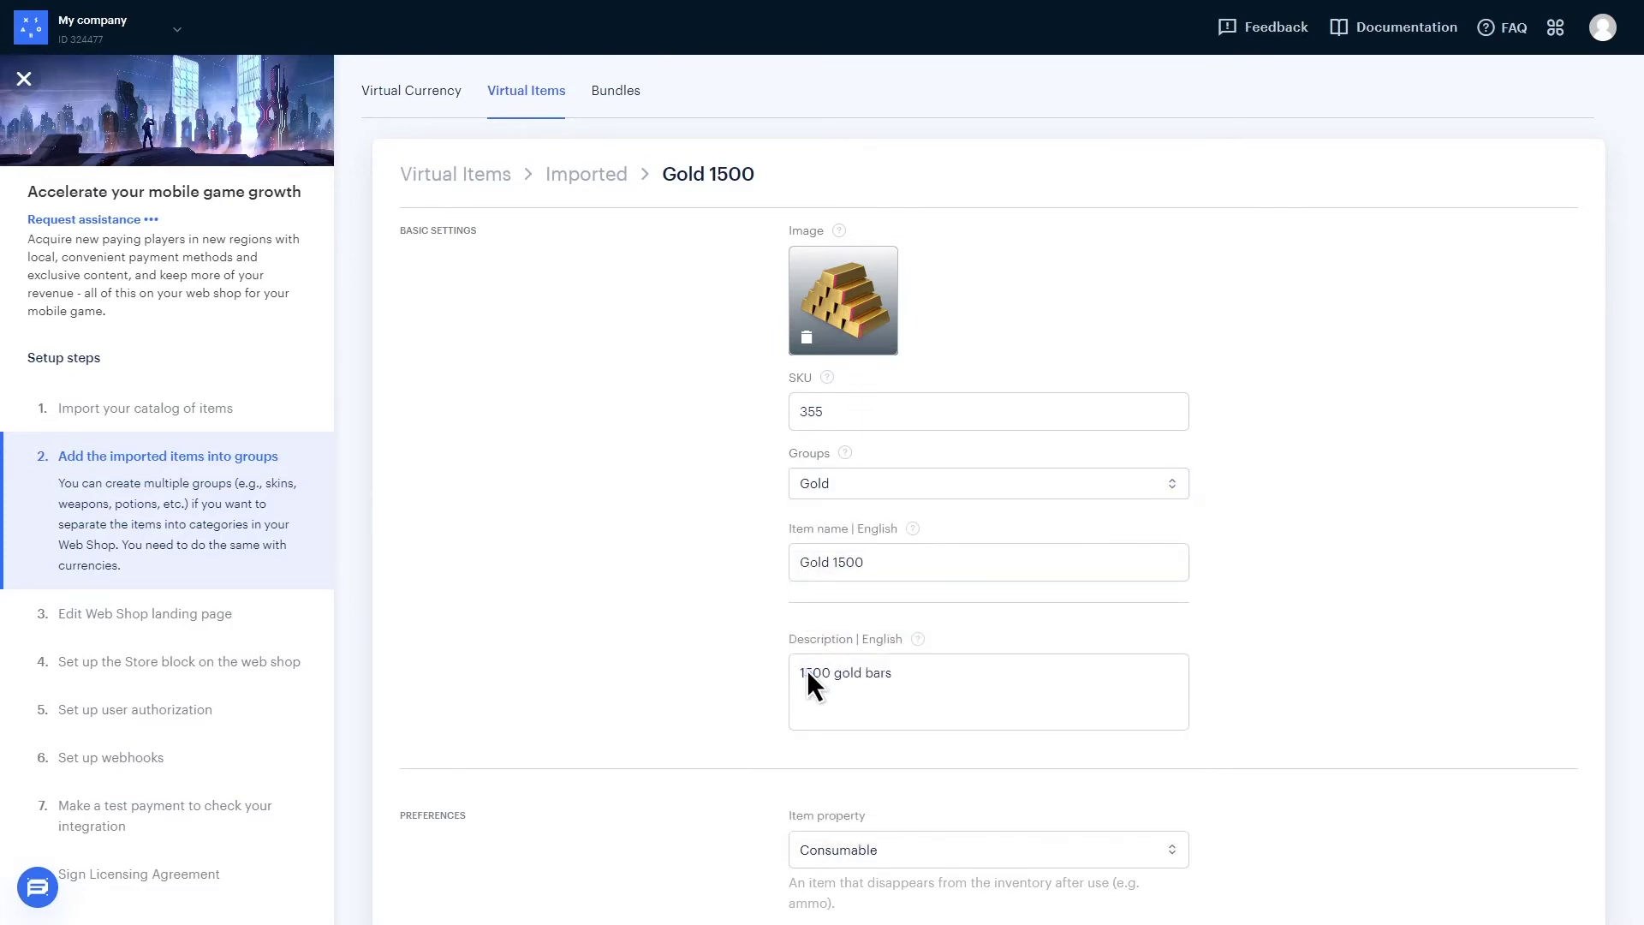
pyautogui.scroll(-8, 808, 668)
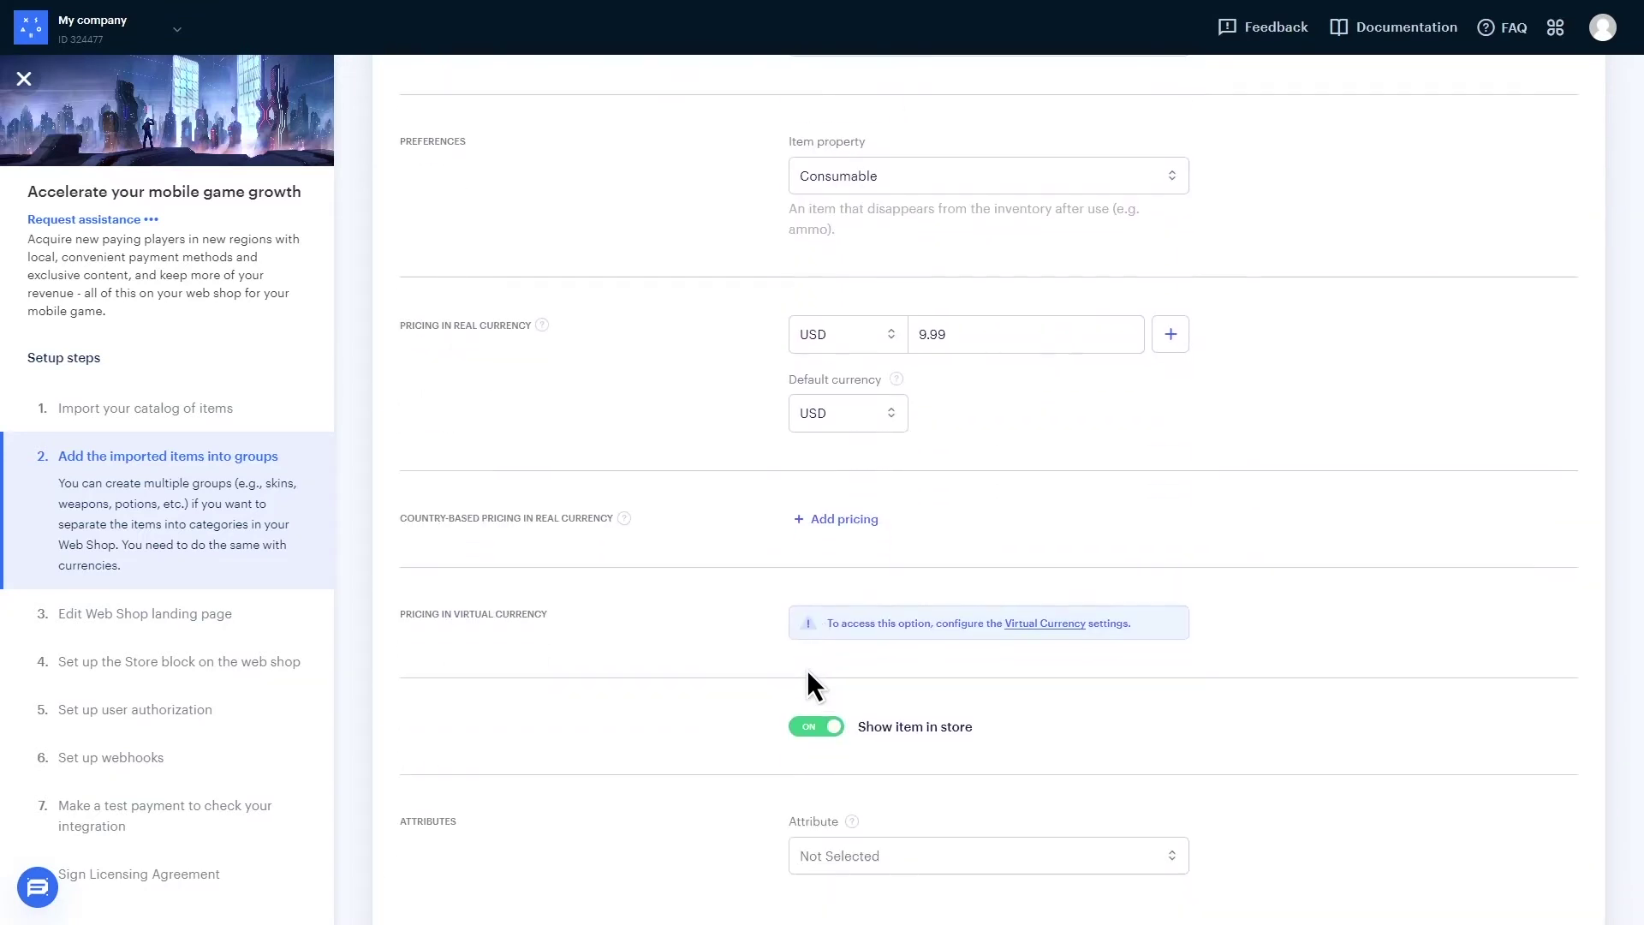
pyautogui.click(911, 161)
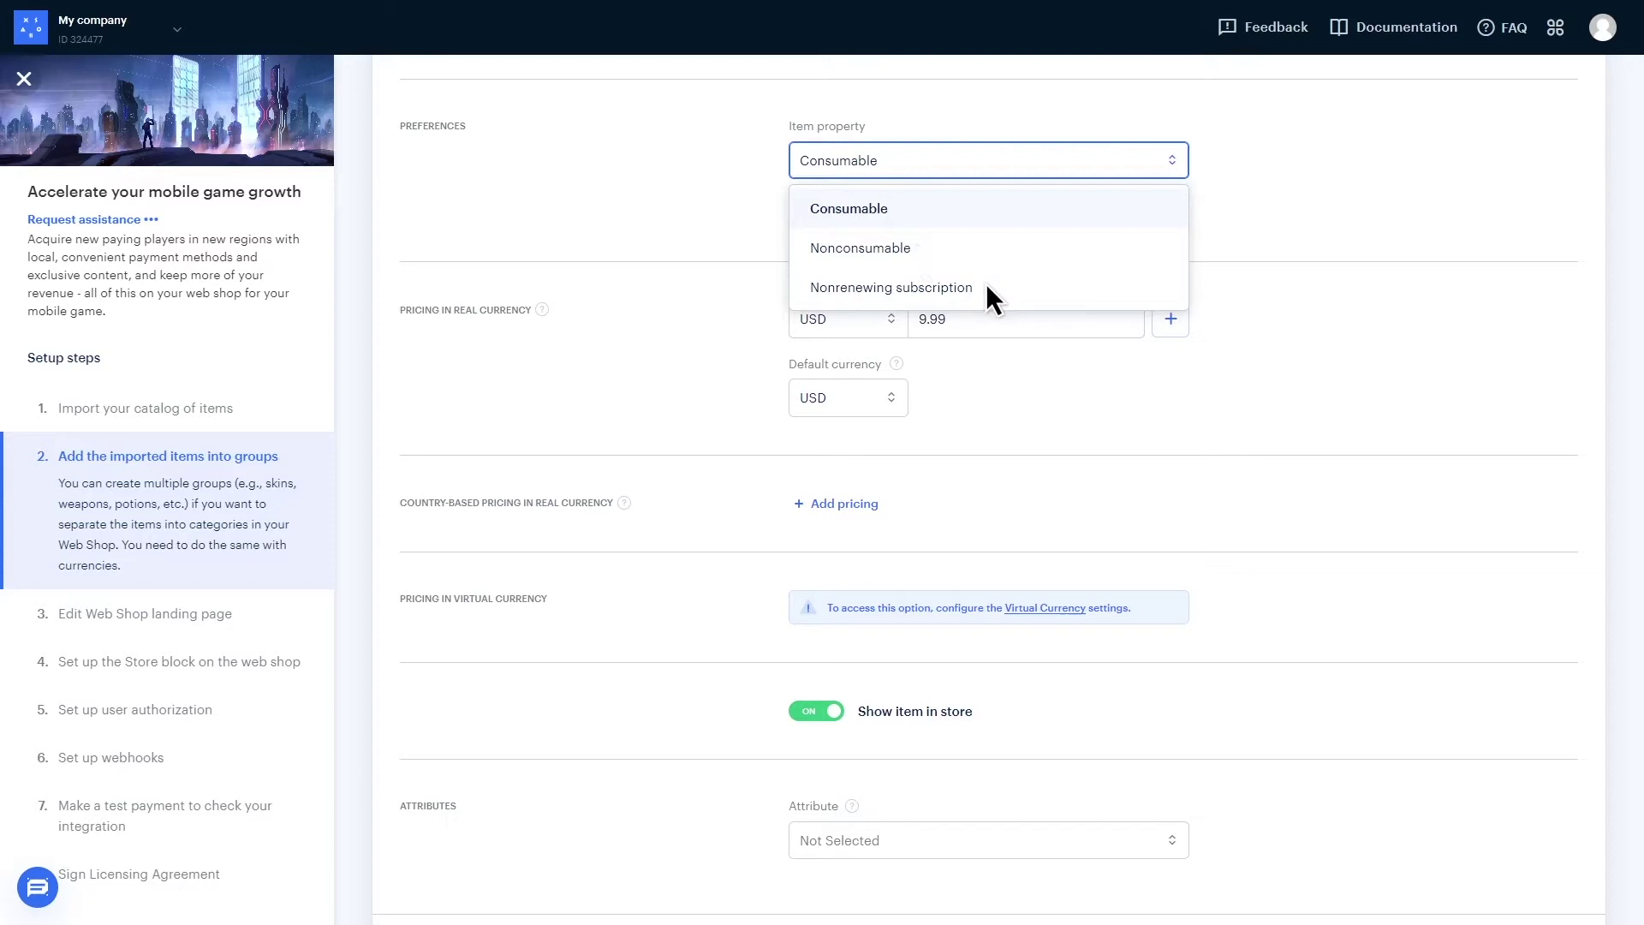
pyautogui.click(888, 532)
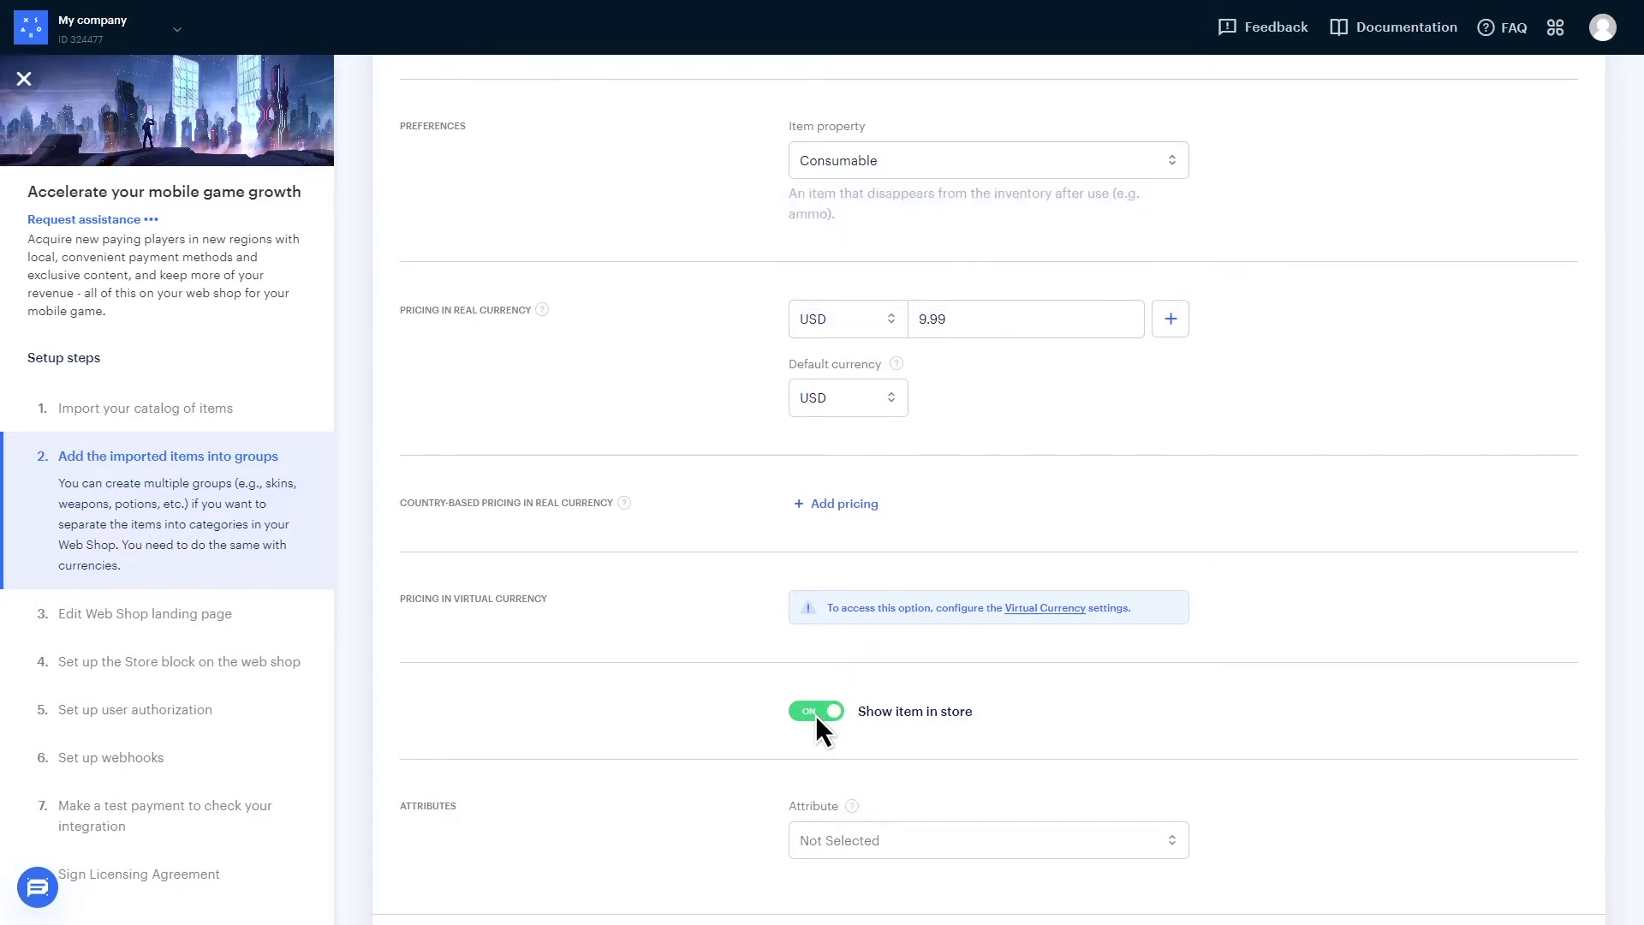
pyautogui.scroll(-2, 1409, 843)
pyautogui.click(1485, 864)
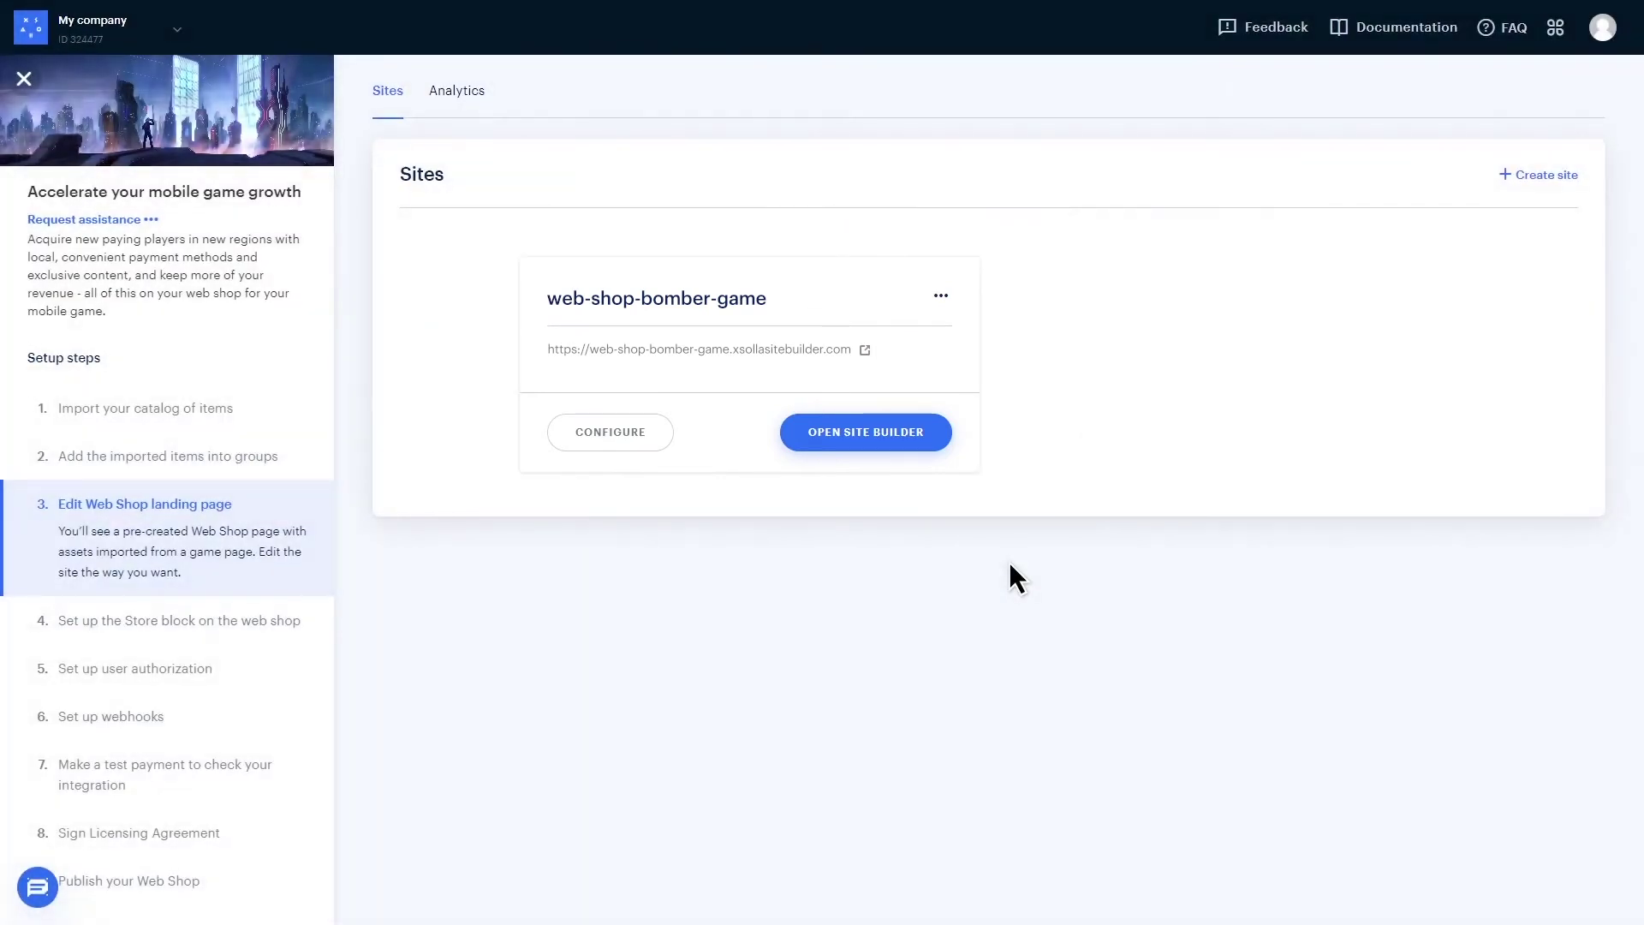
# - In Site Builder, add a Store block whose items group is set to Gold
pyautogui.click(863, 431)
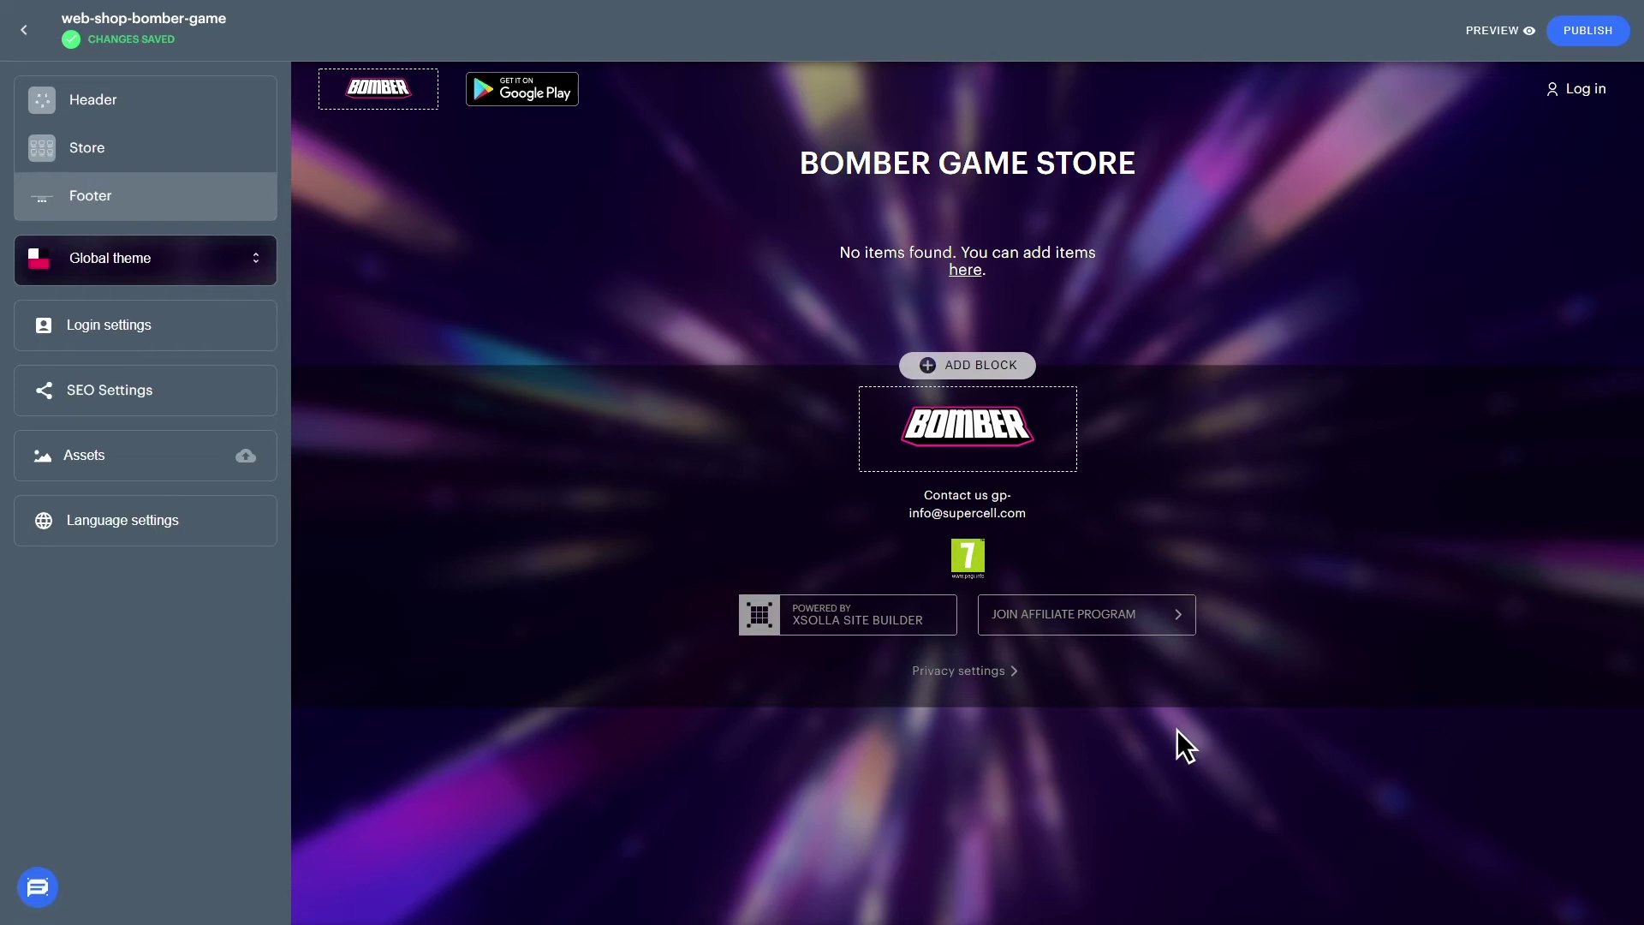
pyautogui.click(977, 364)
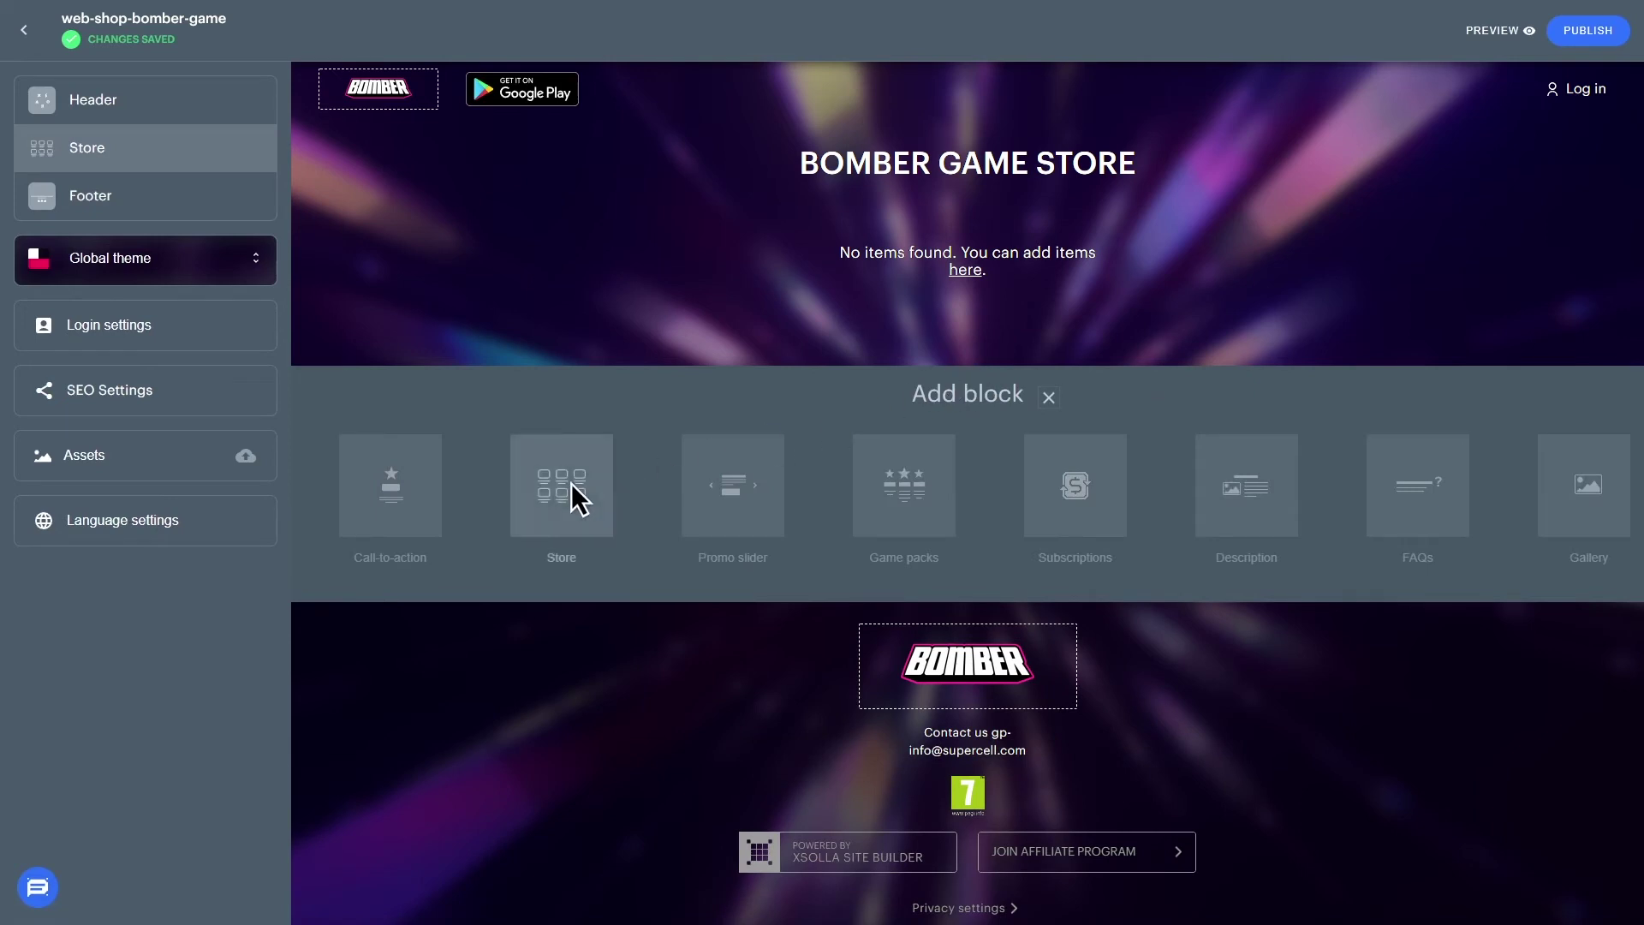
pyautogui.click(554, 489)
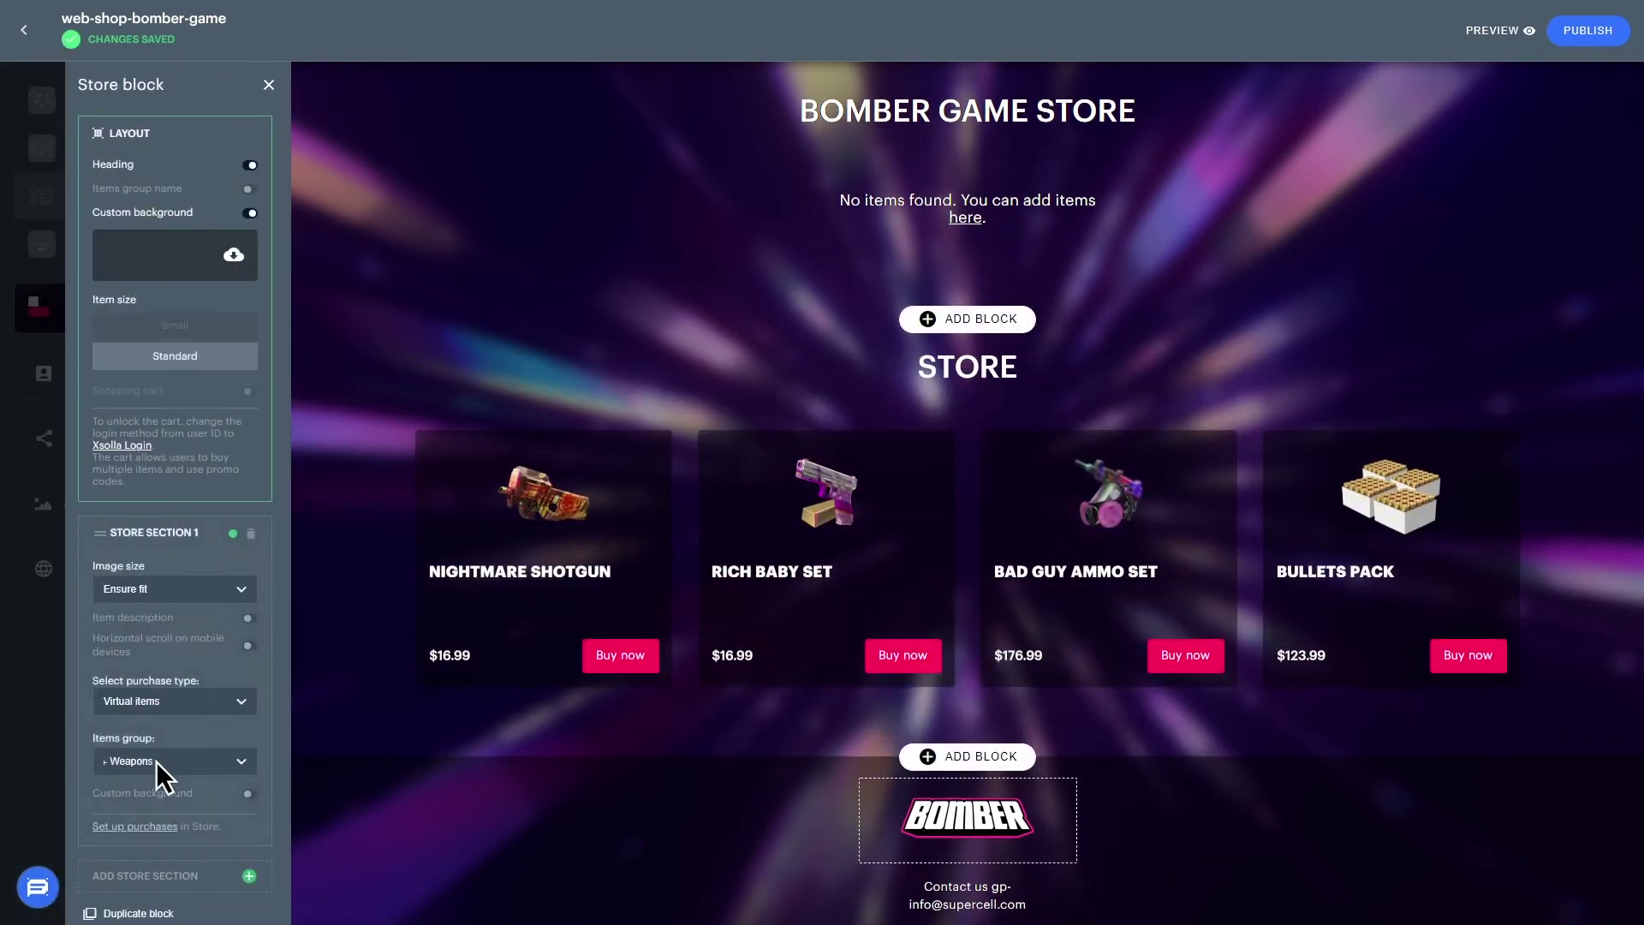
pyautogui.click(156, 762)
pyautogui.click(156, 821)
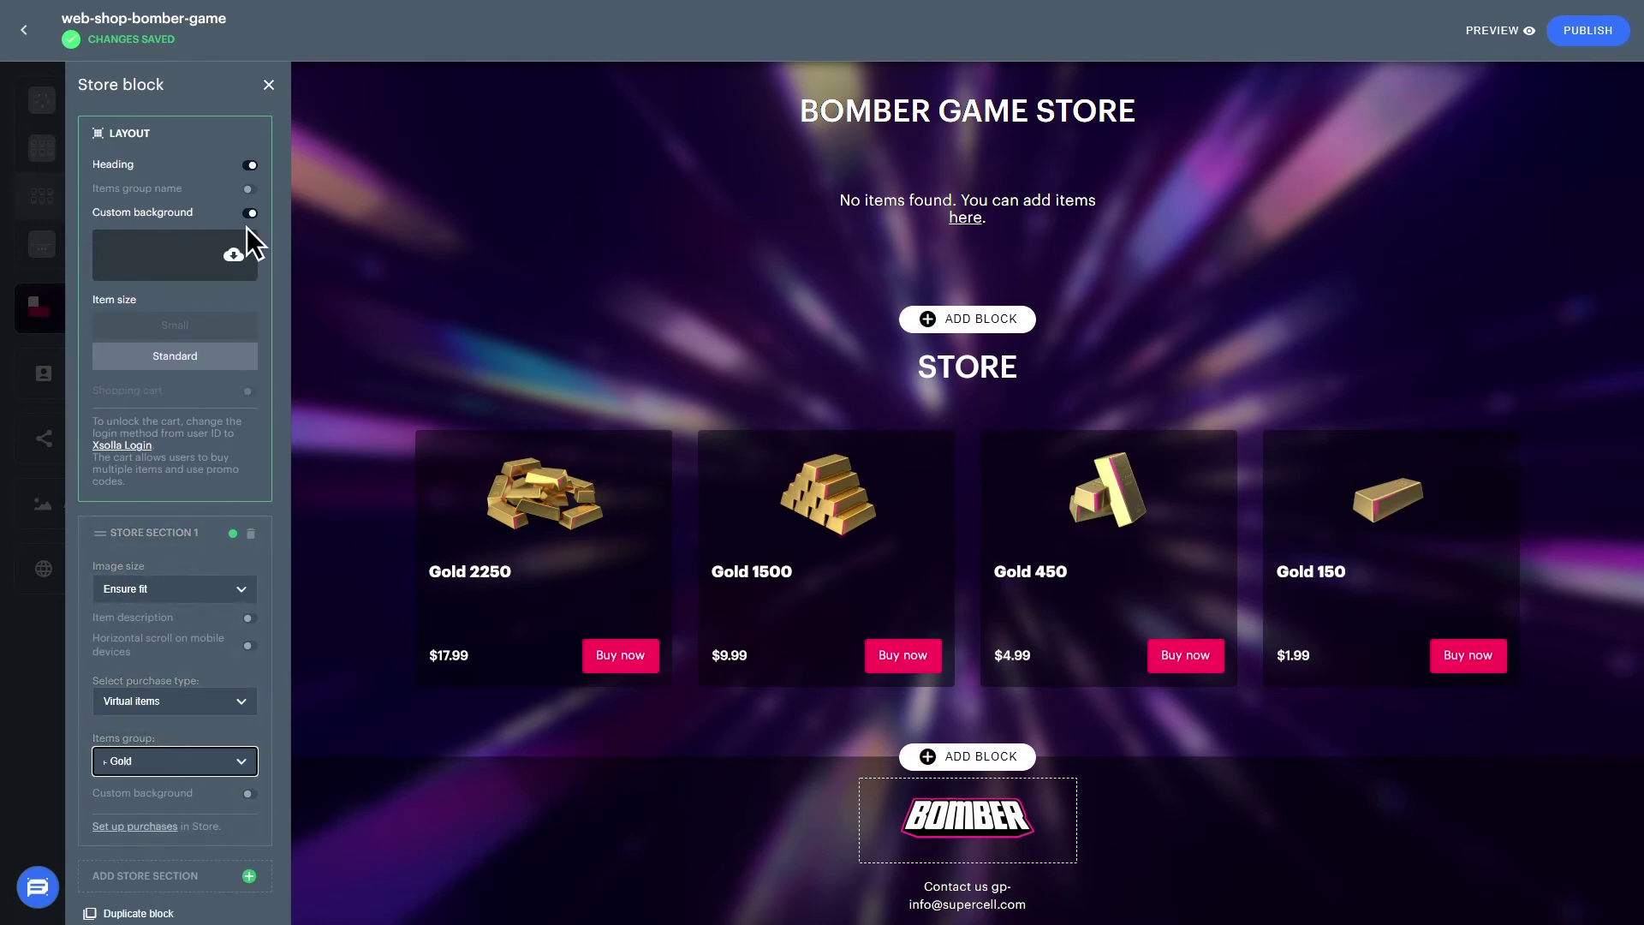
pyautogui.click(268, 85)
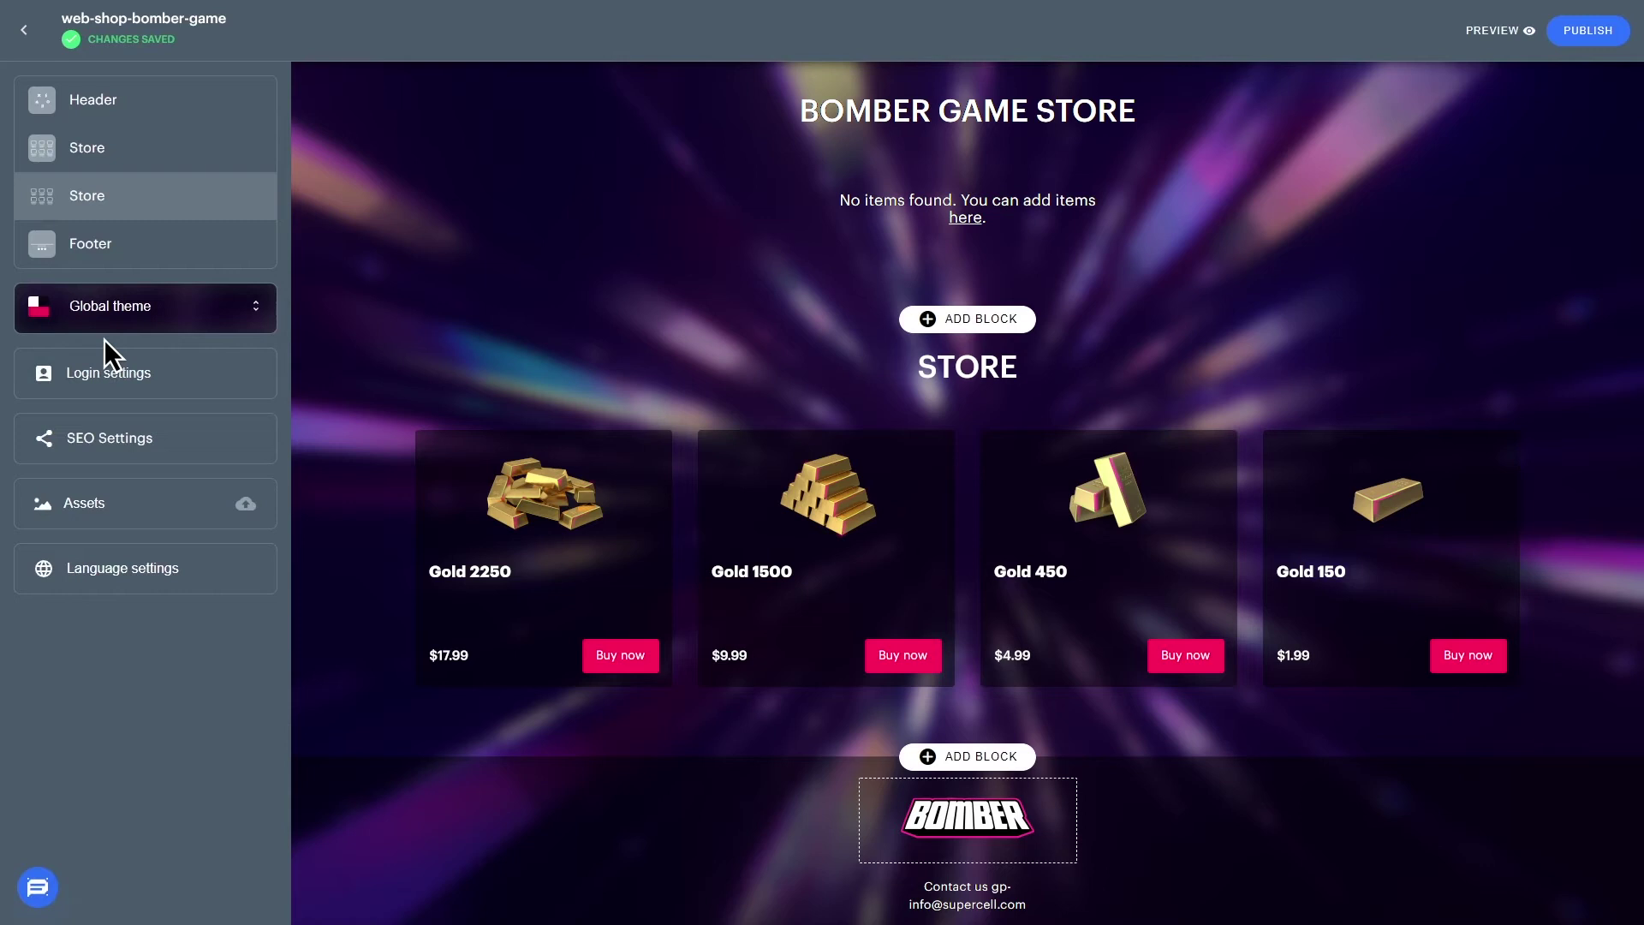
pyautogui.click(84, 371)
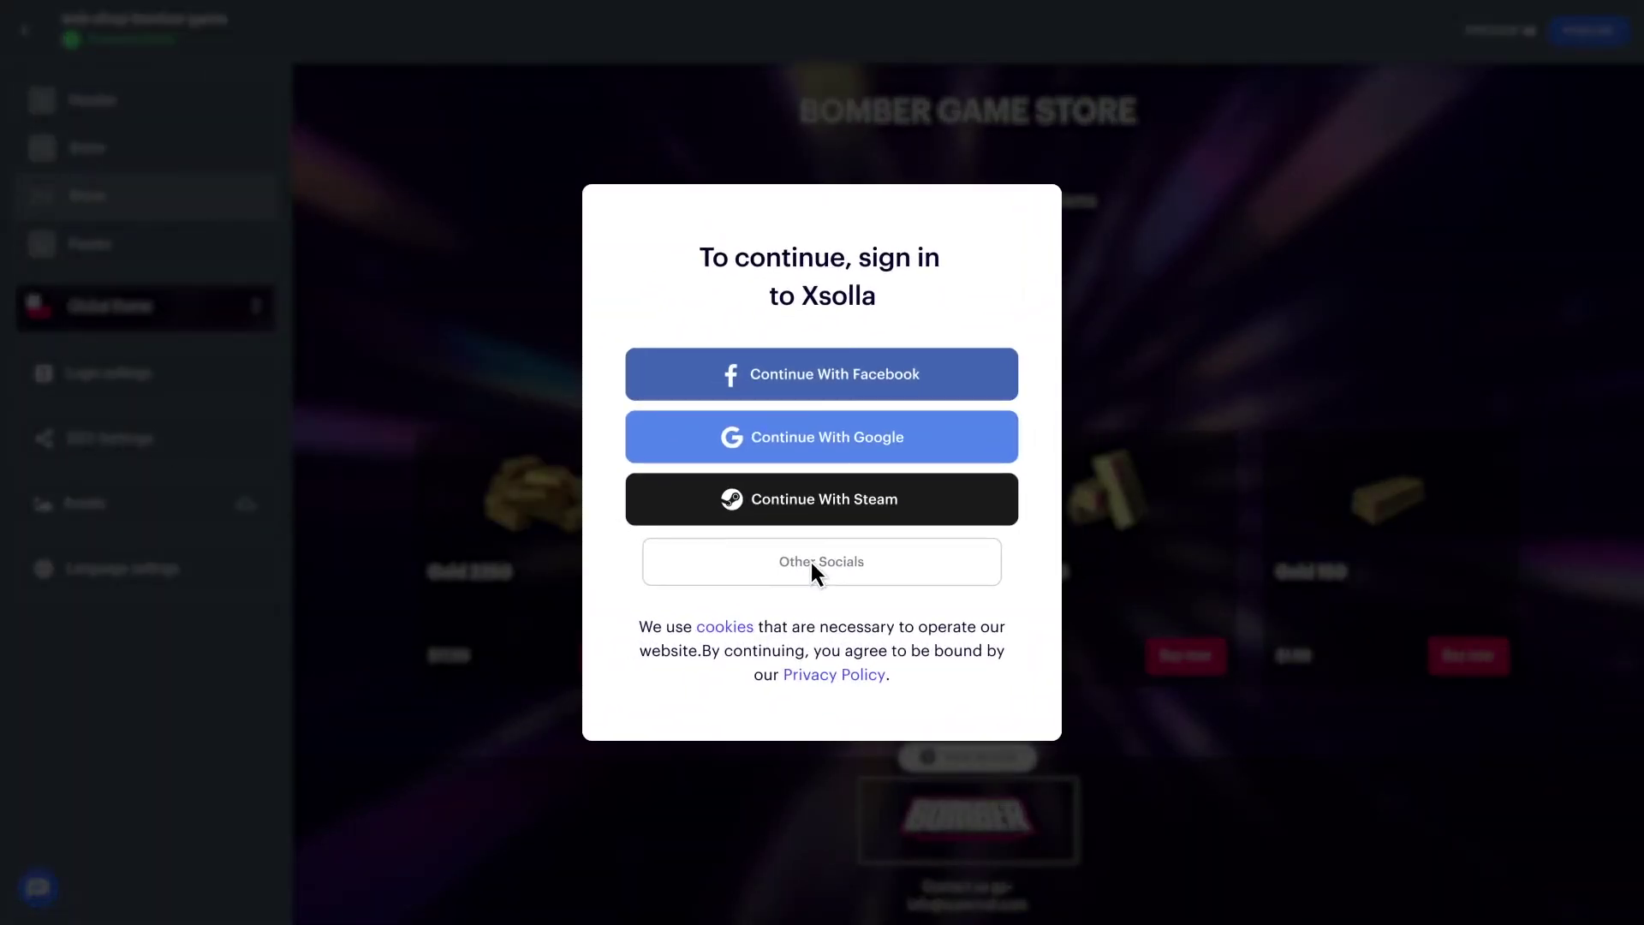
pyautogui.click(811, 562)
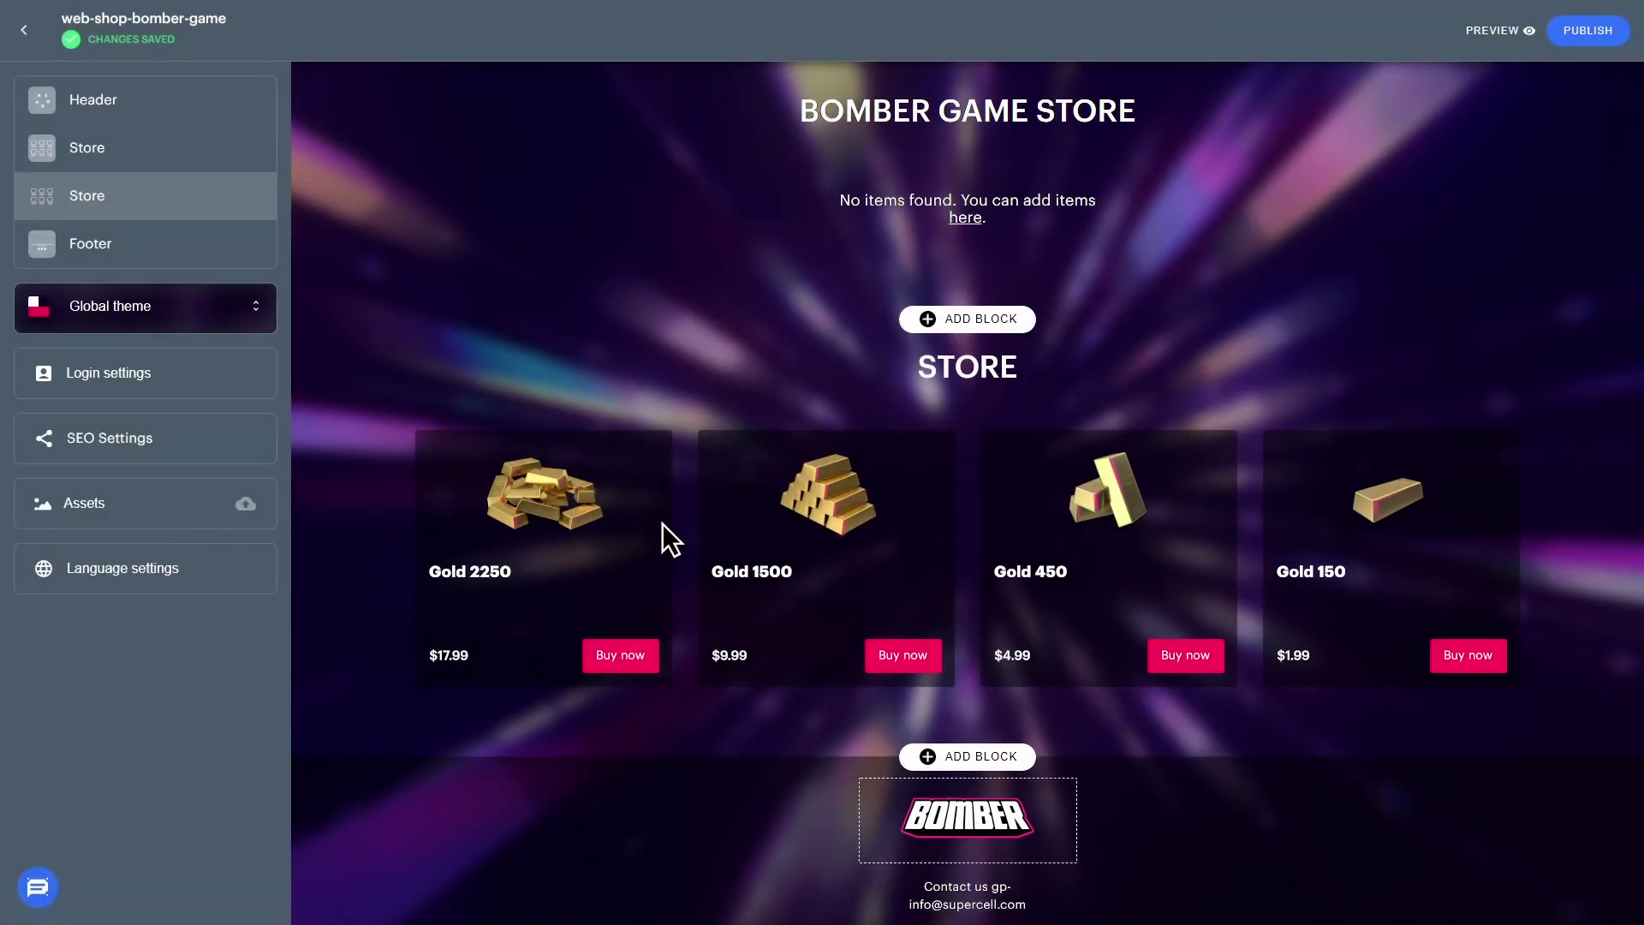
# - Set User ID login storage to web-shop-bomber-game and enter the user-check webhook URL
pyautogui.click(56, 374)
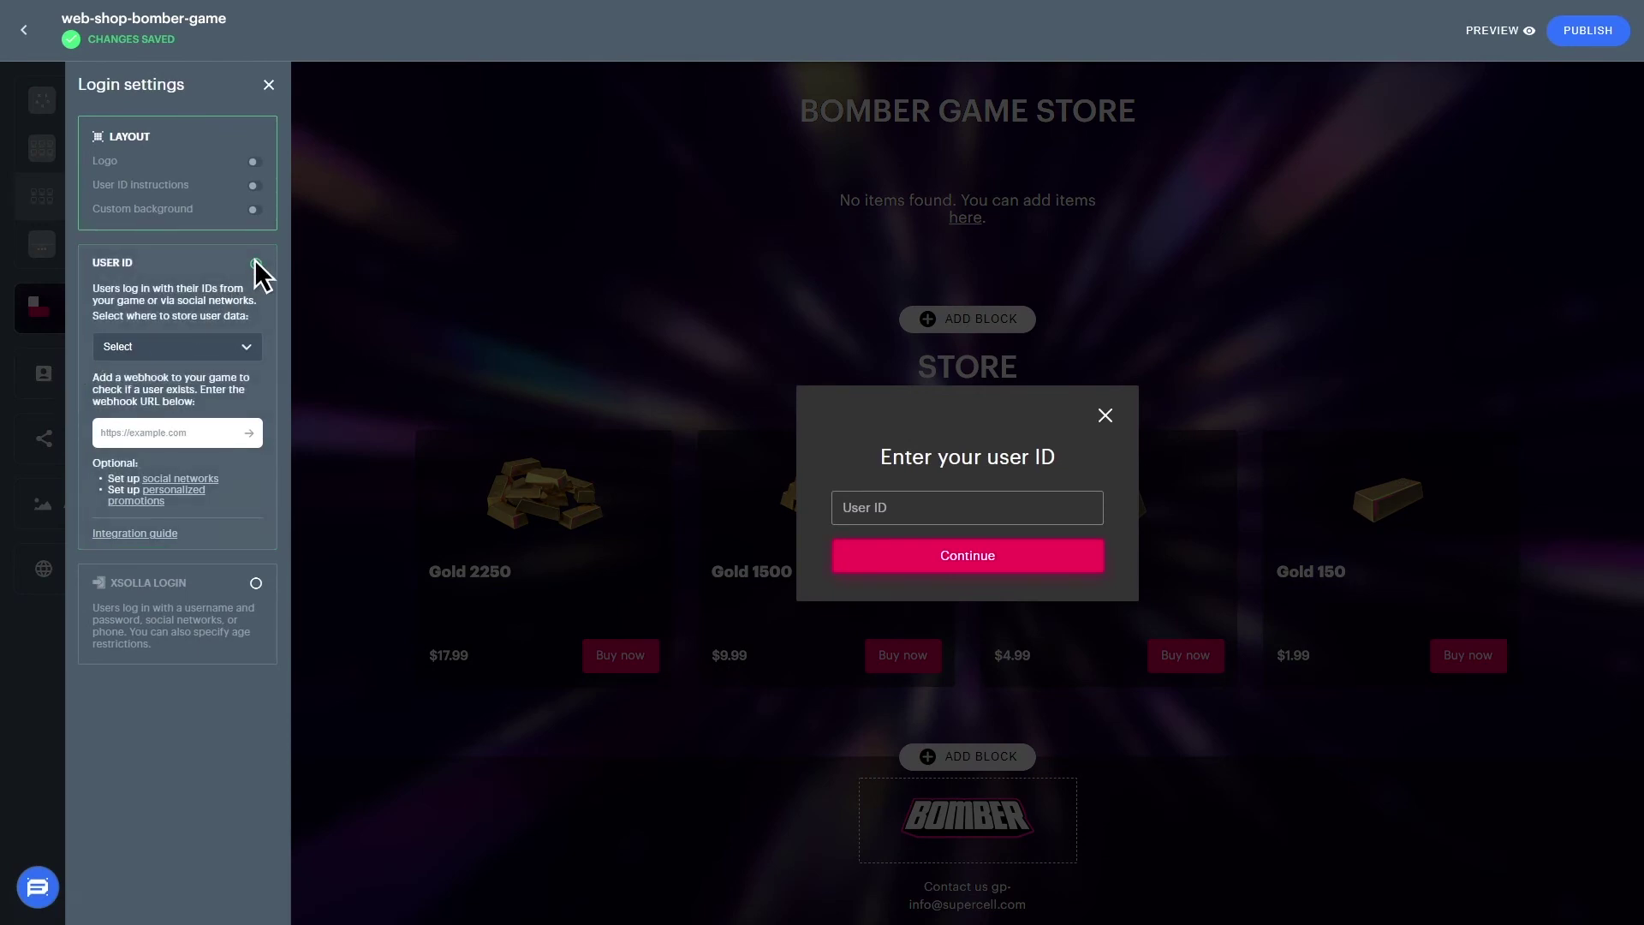
pyautogui.click(168, 345)
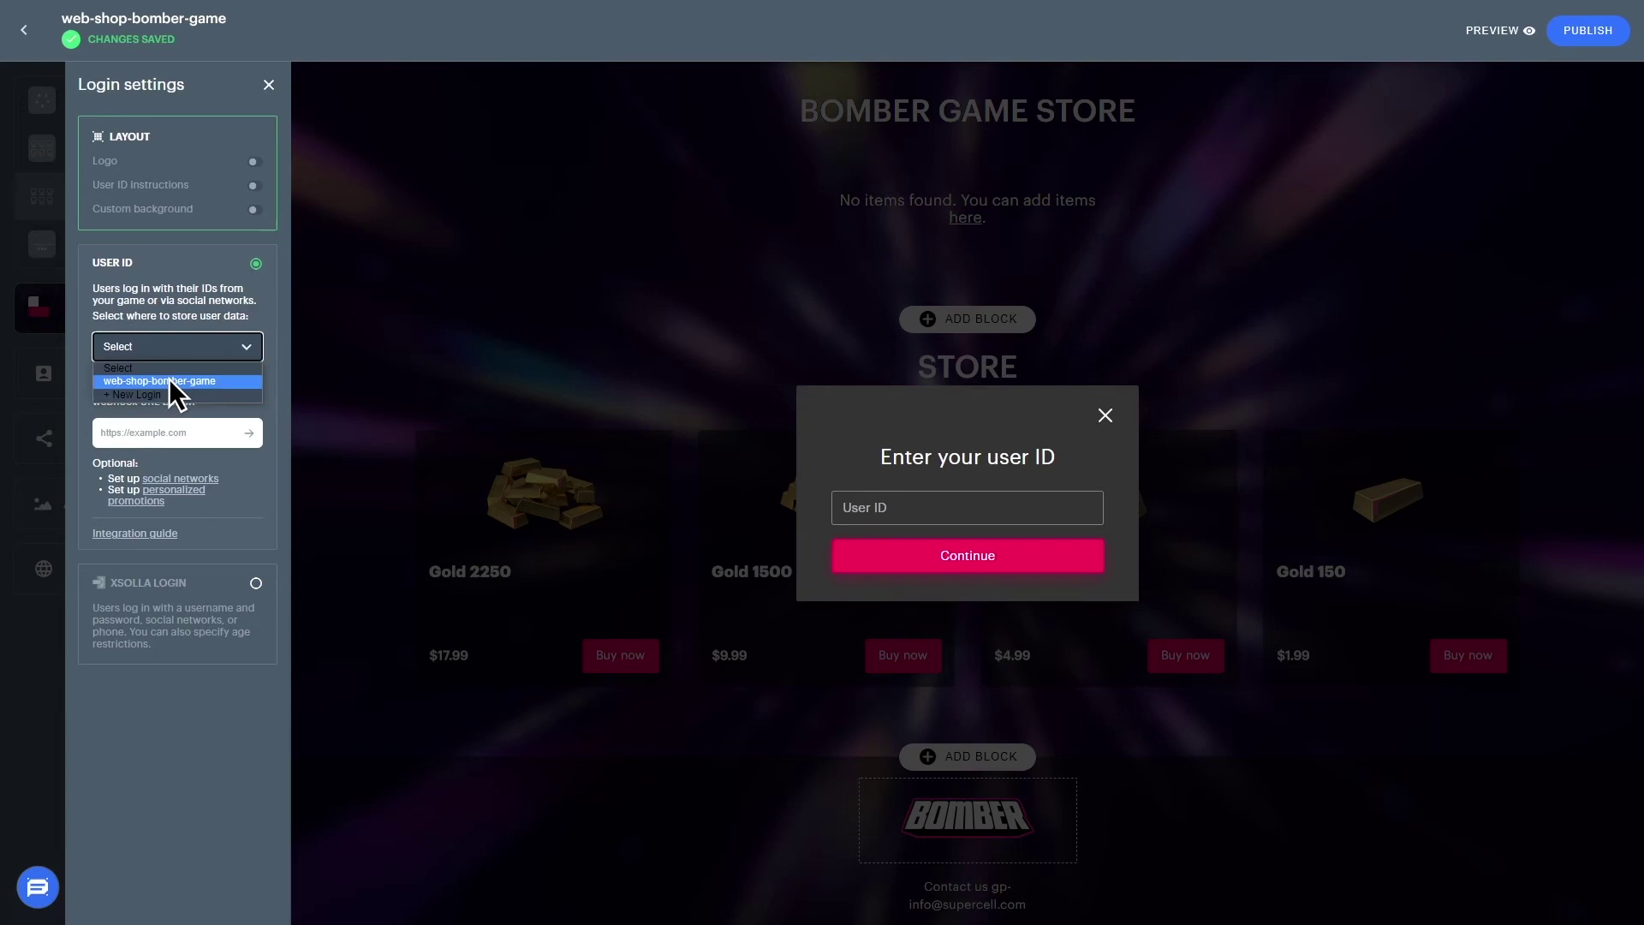
pyautogui.click(171, 382)
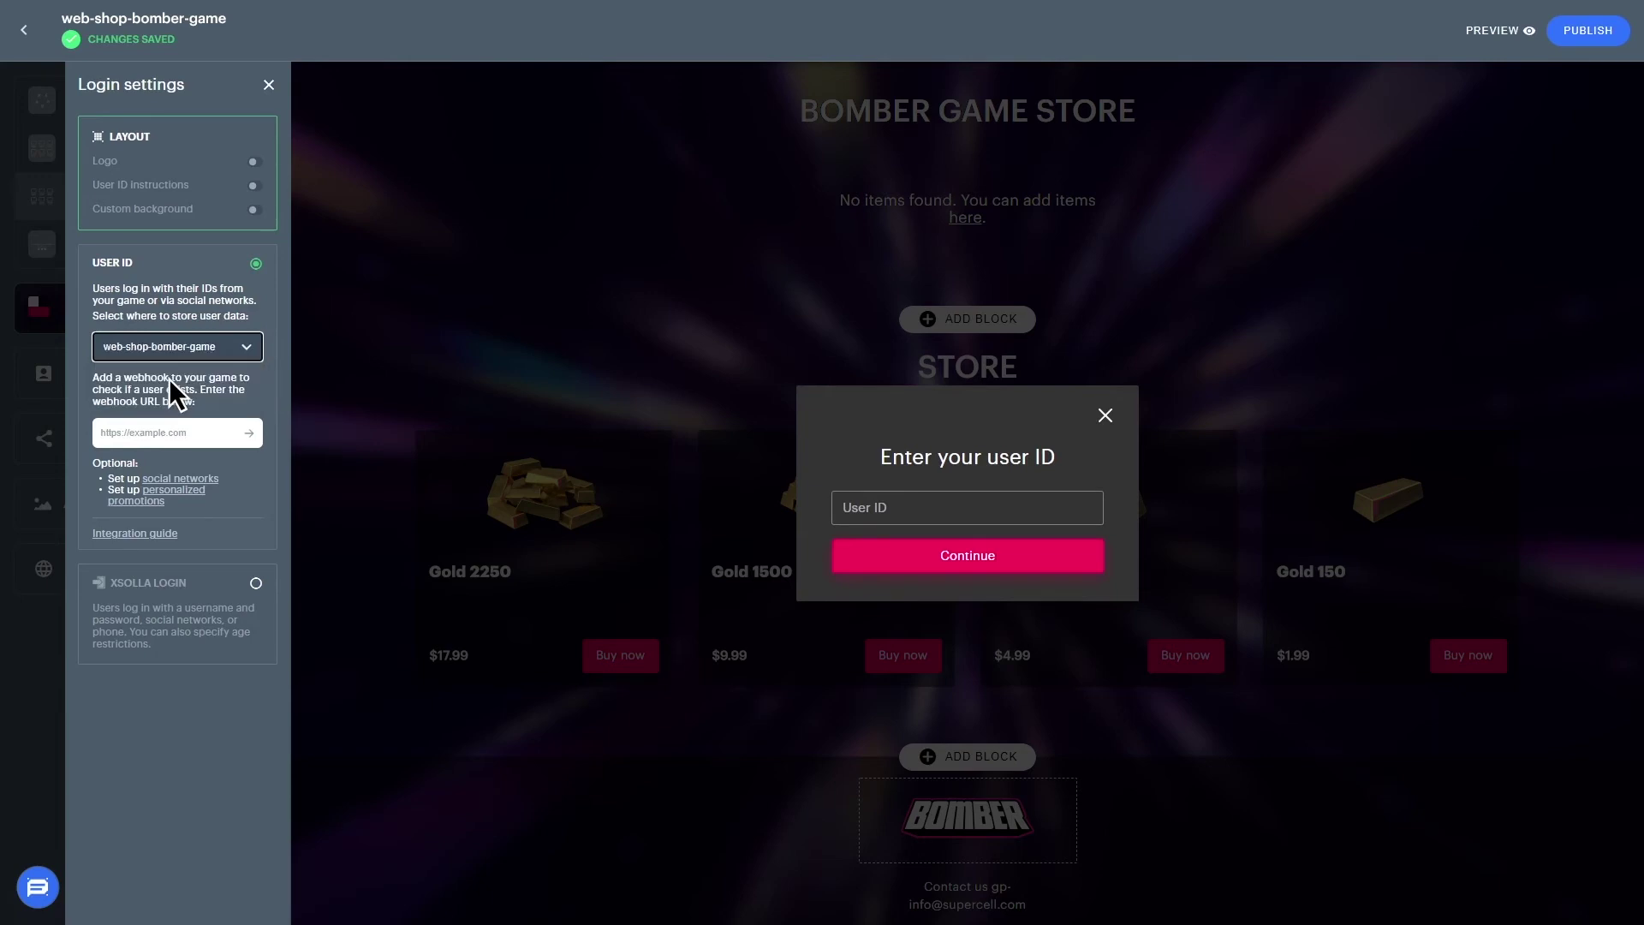
pyautogui.click(168, 429)
pyautogui.hotkey('ctrl', 'v')
pyautogui.press('Return')
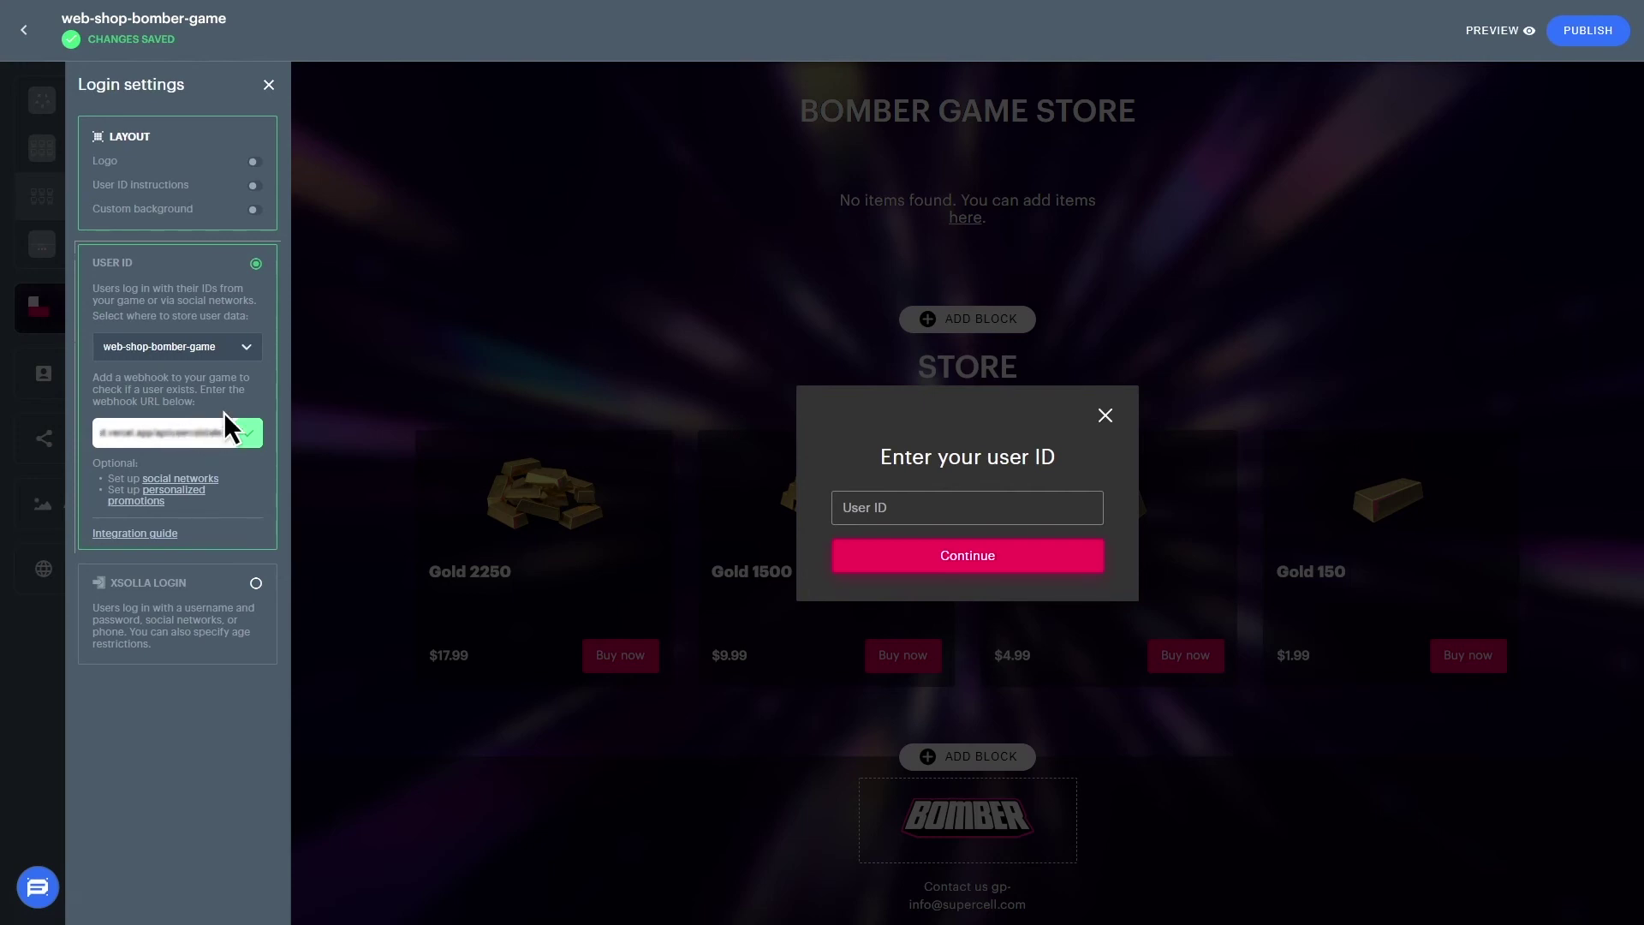
# - Preview the store, log in with a player's user ID, and buy Gold 1500 for $9.99
pyautogui.click(1491, 31)
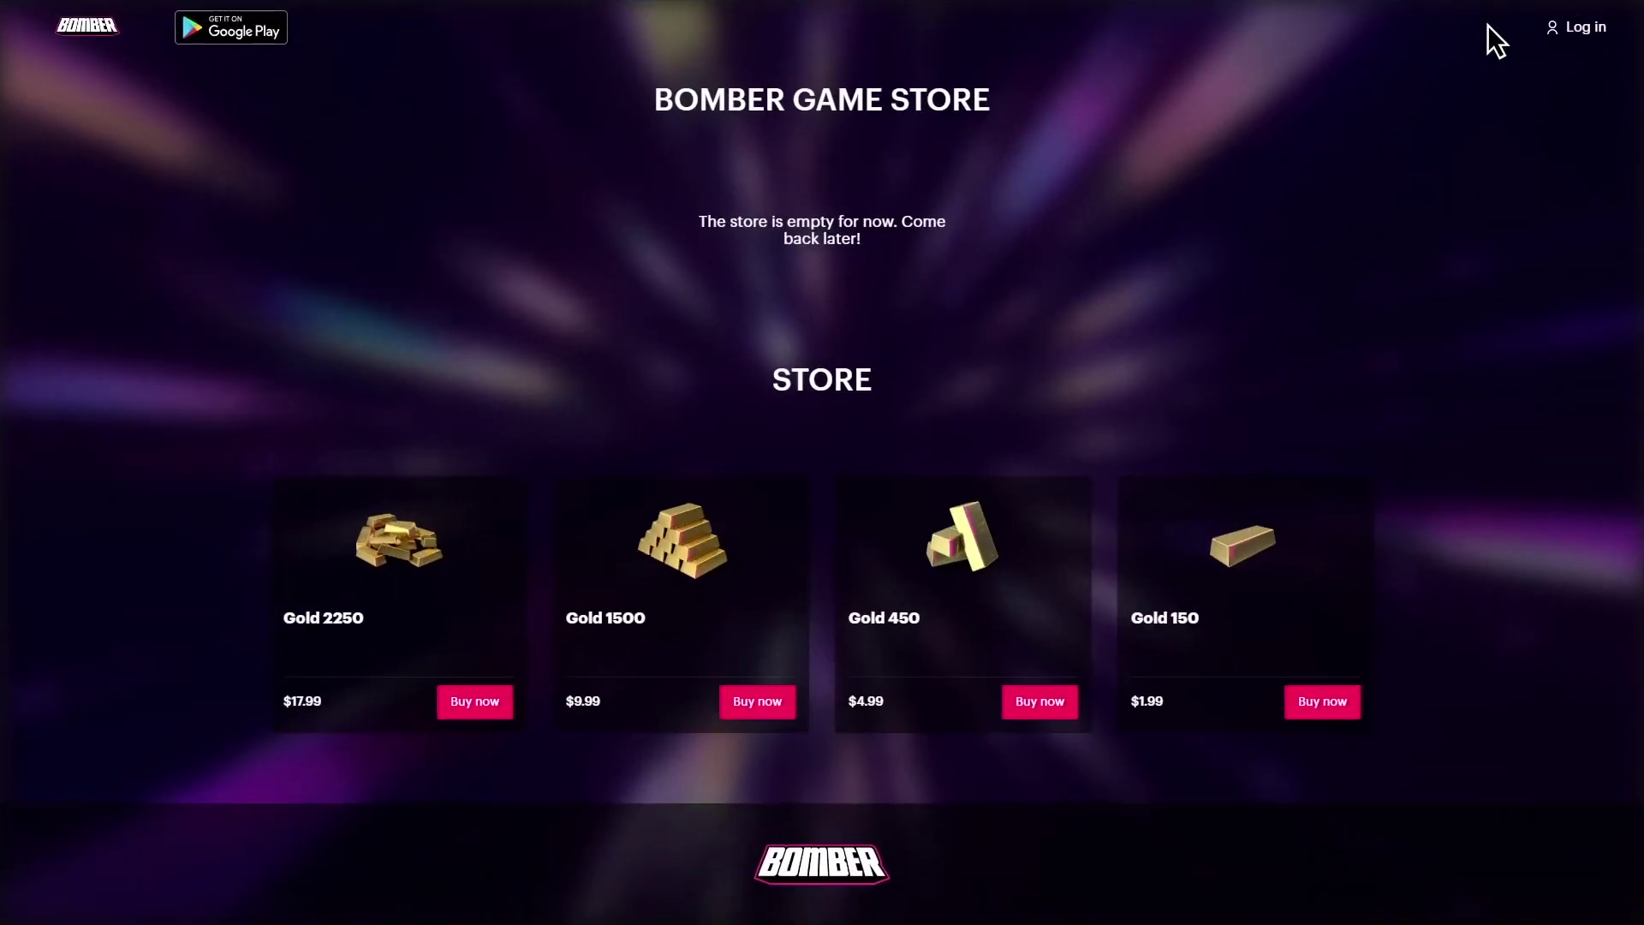
pyautogui.click(1586, 25)
pyautogui.click(803, 504)
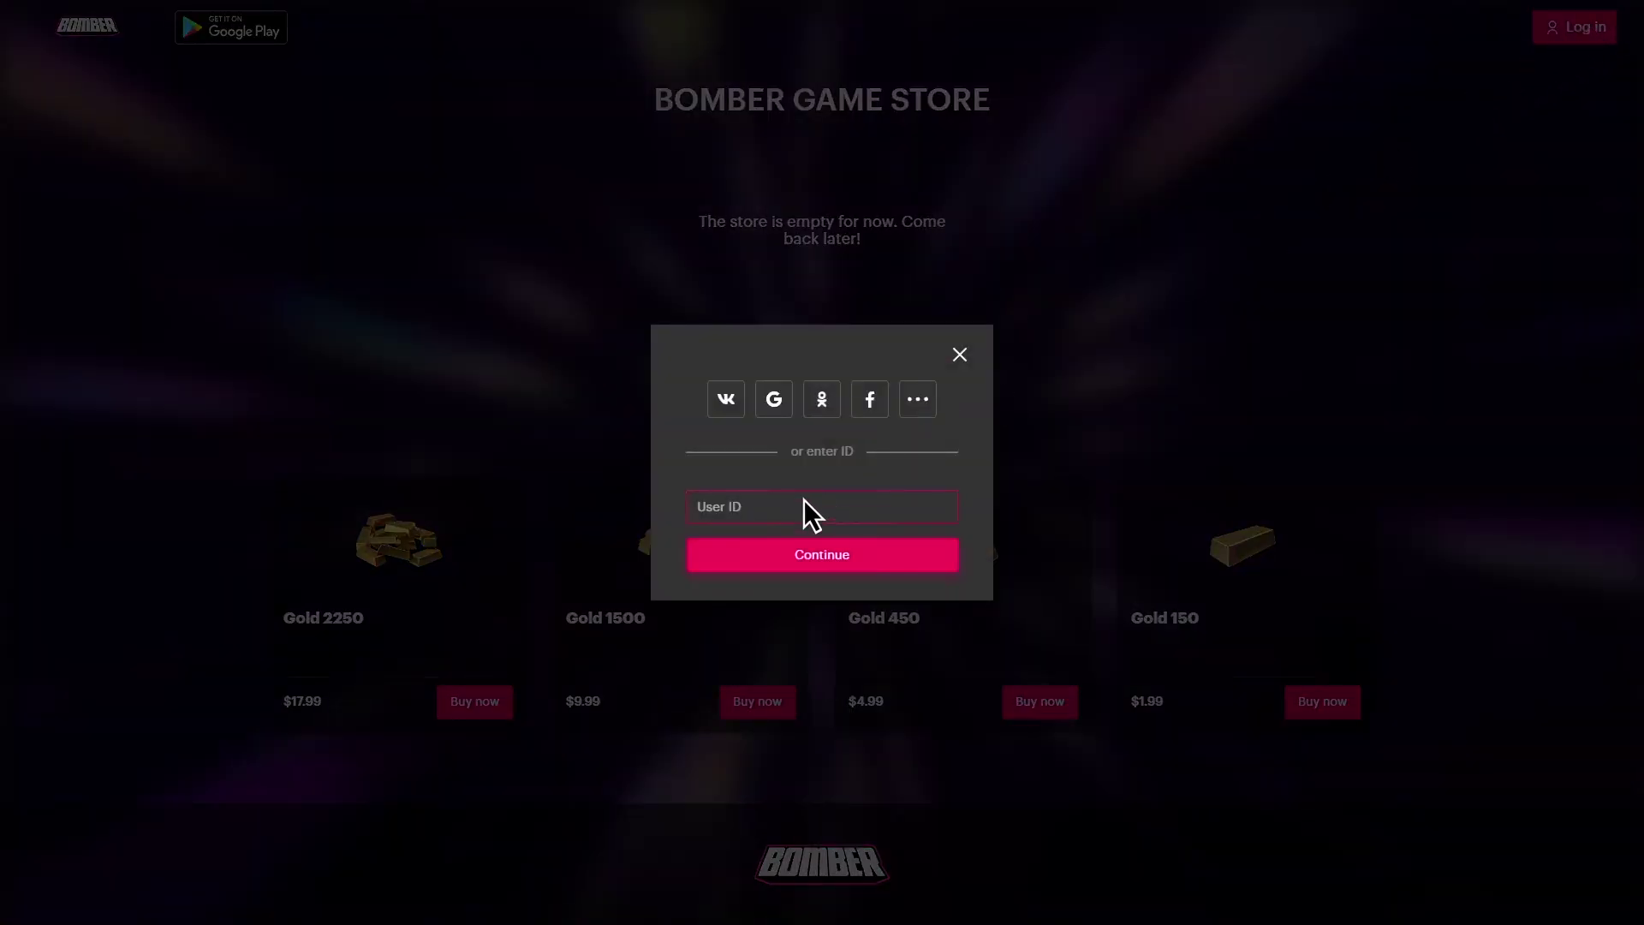
pyautogui.hotkey('ctrl', 'v')
pyautogui.click(805, 549)
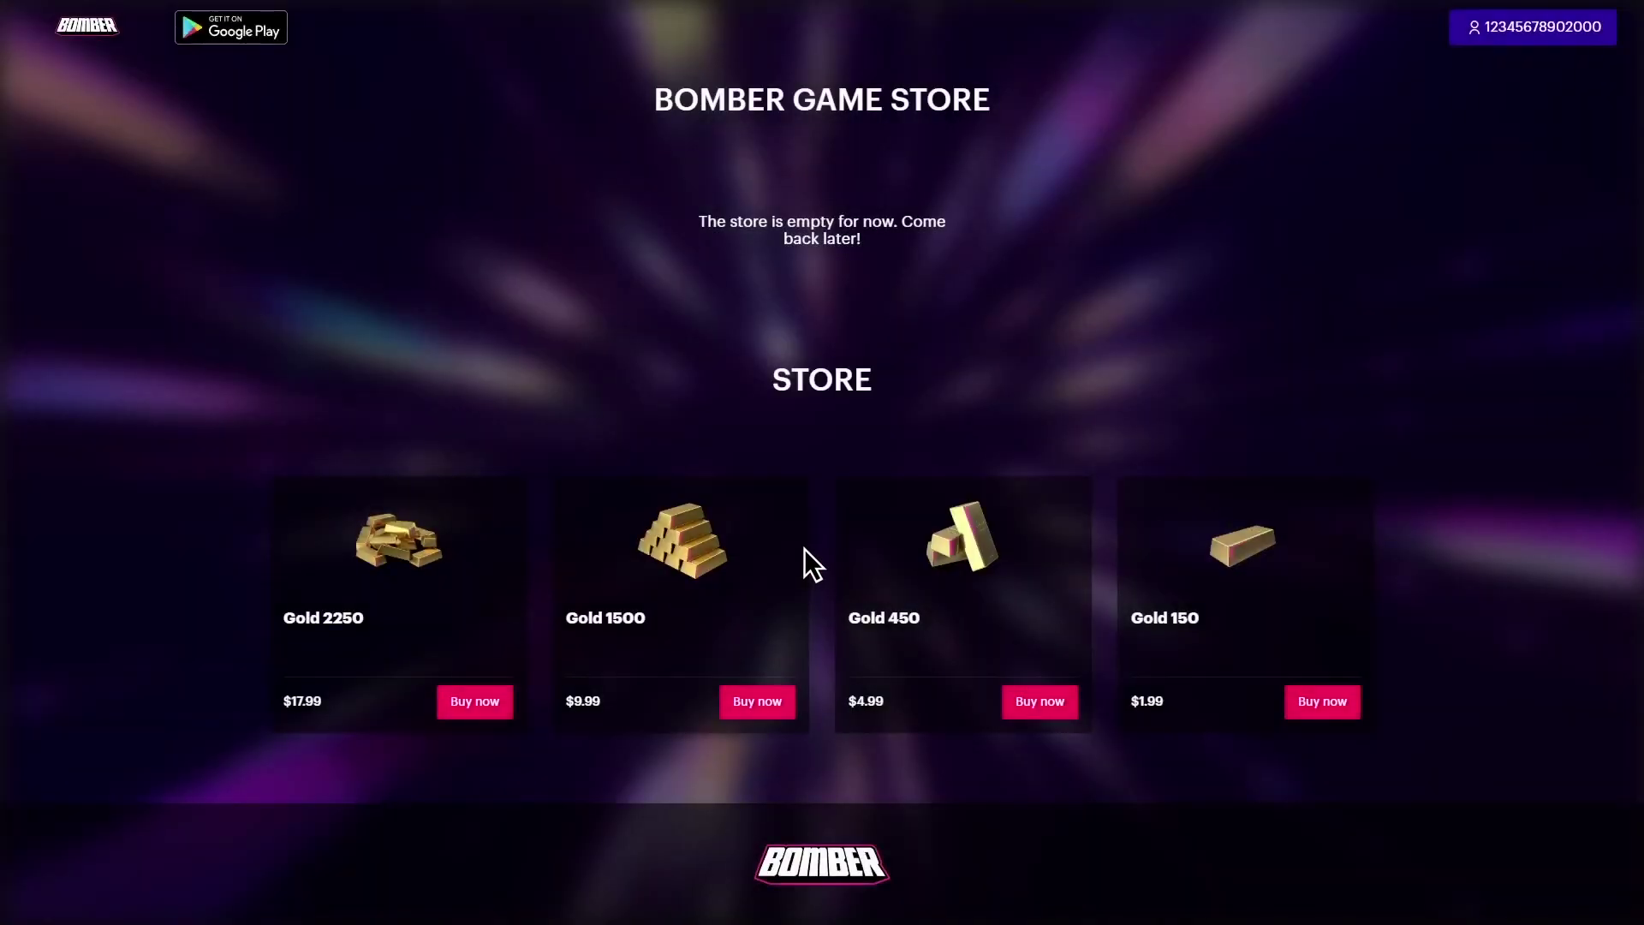
pyautogui.click(754, 700)
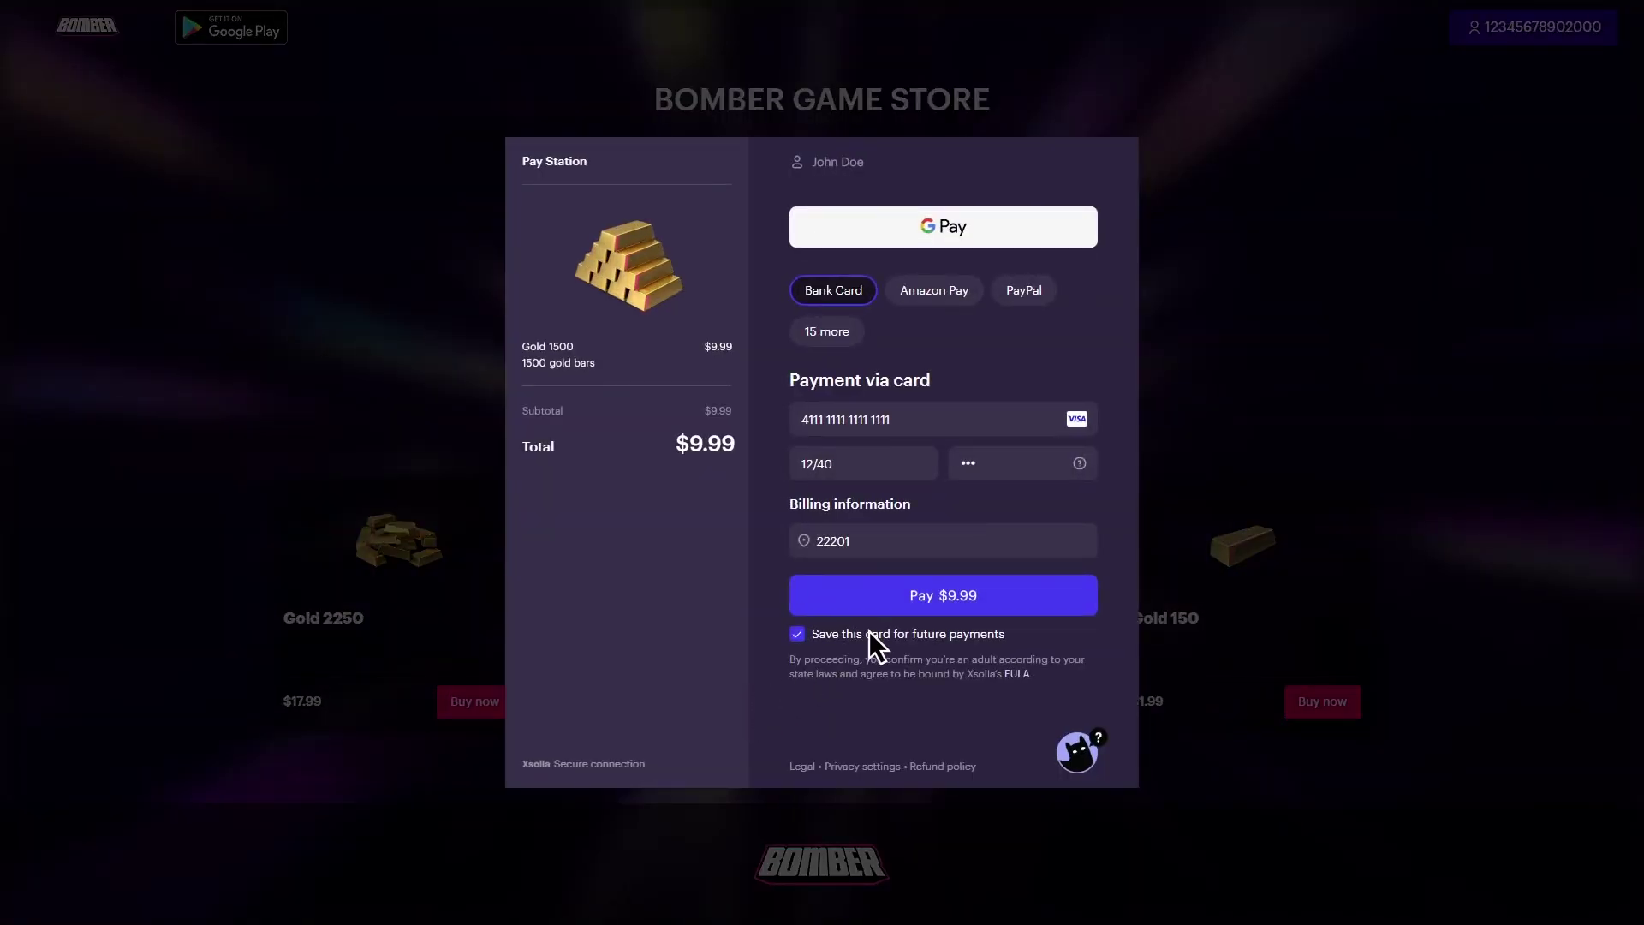
pyautogui.click(935, 592)
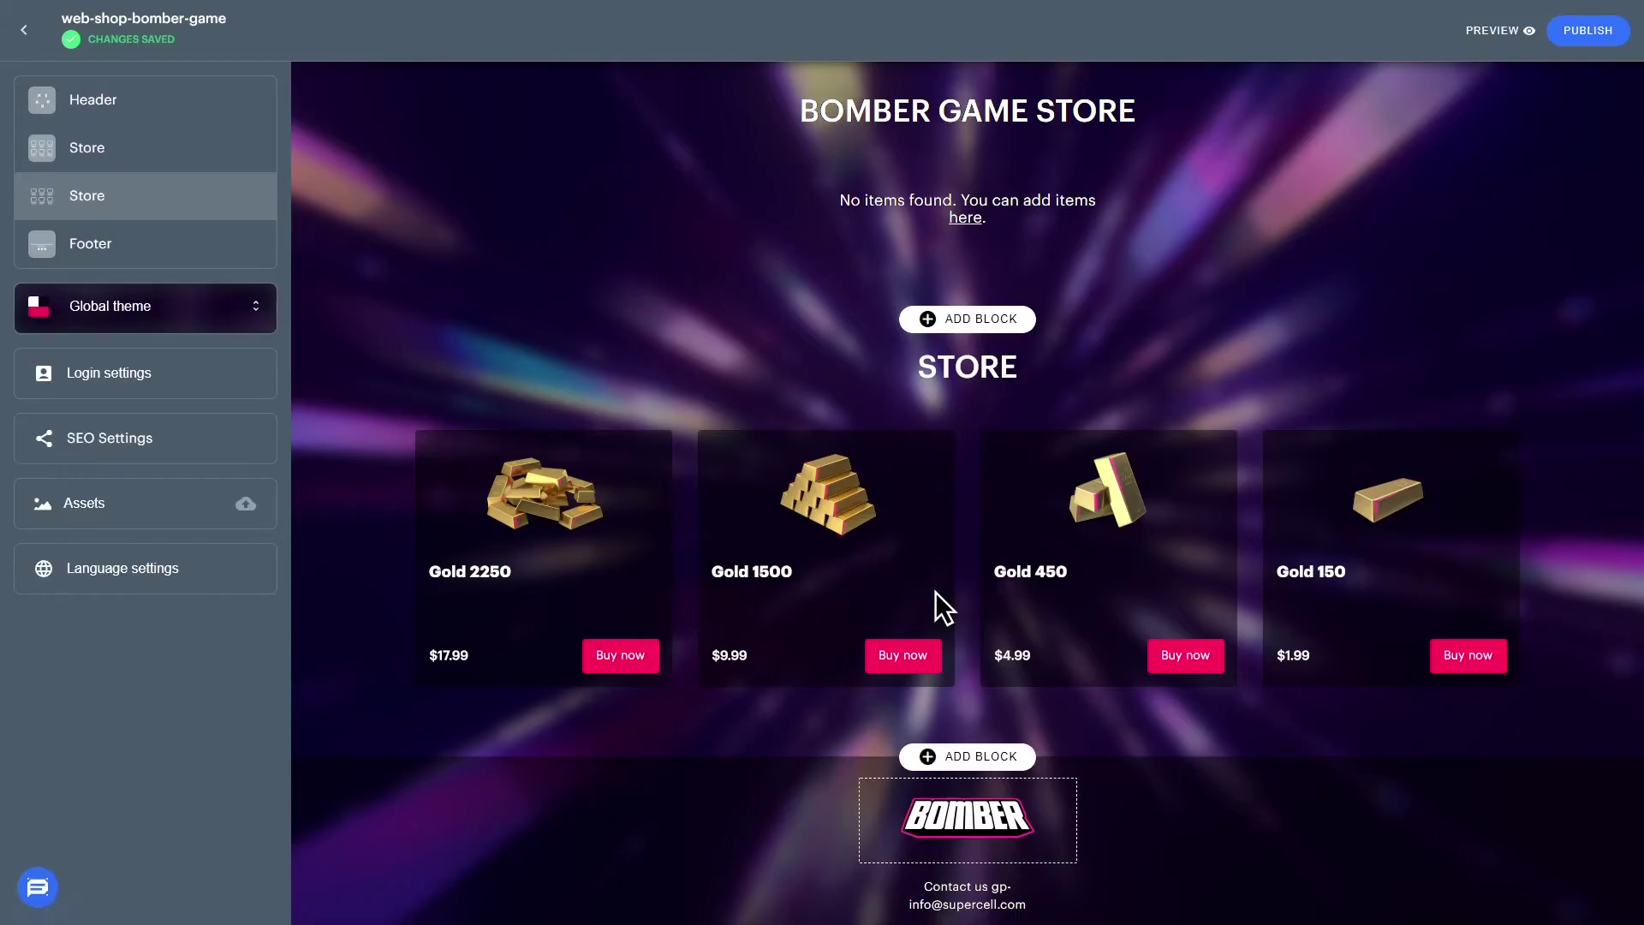
# - Enable webhooks in the Bomber game project settings and save the pasted webhook URL
pyautogui.click(25, 32)
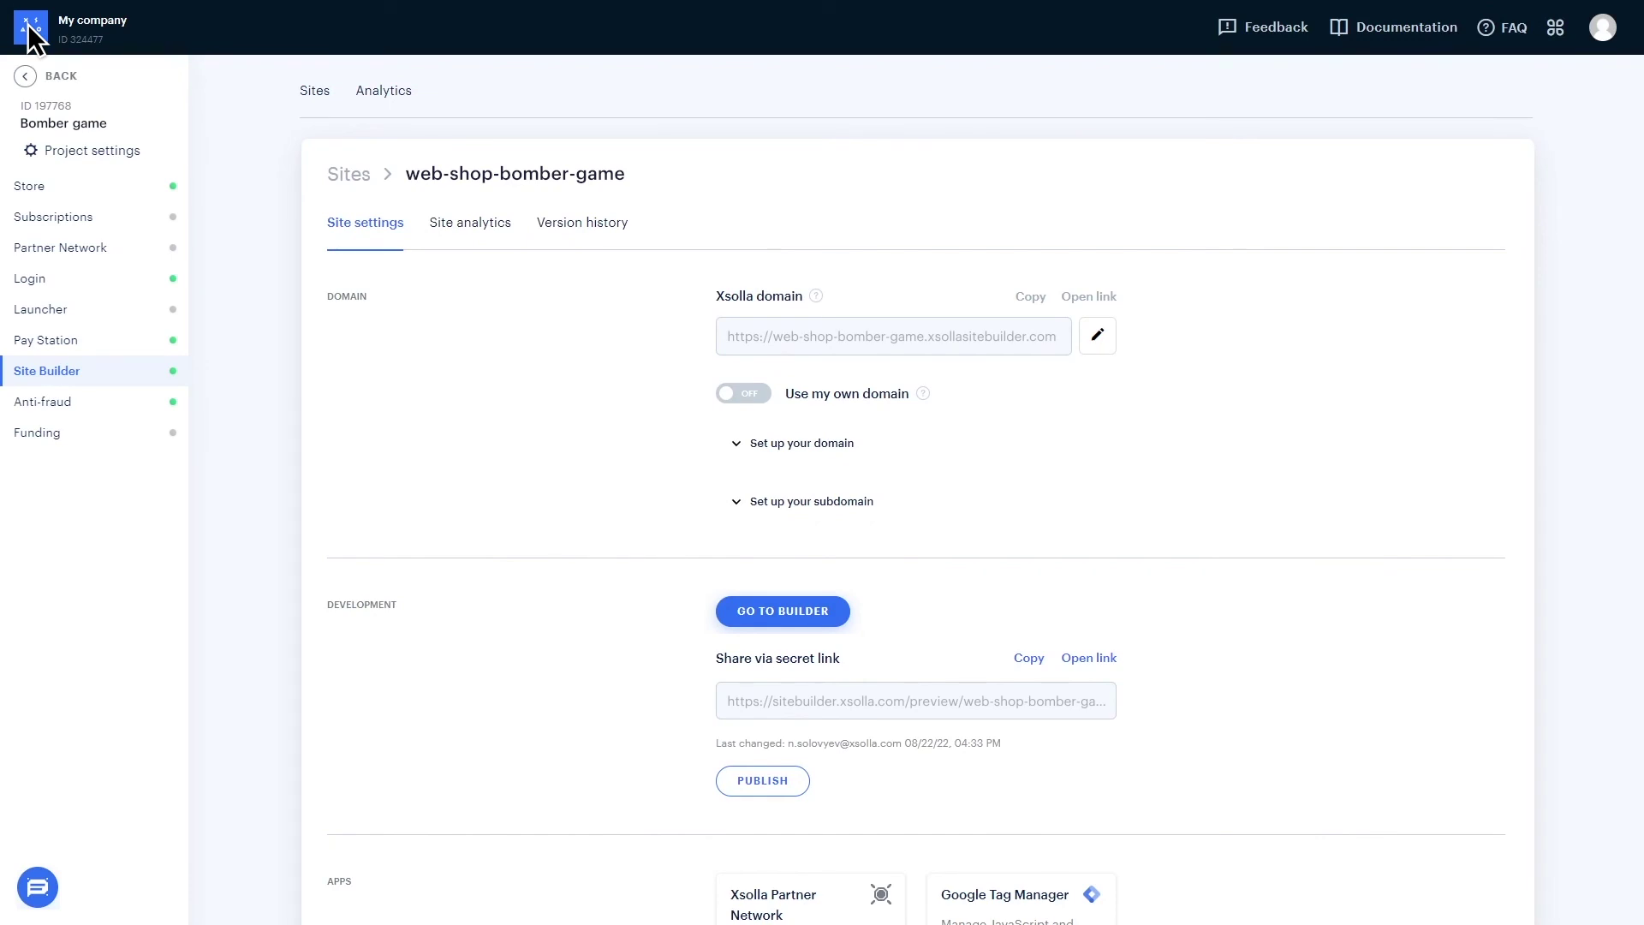
pyautogui.click(73, 146)
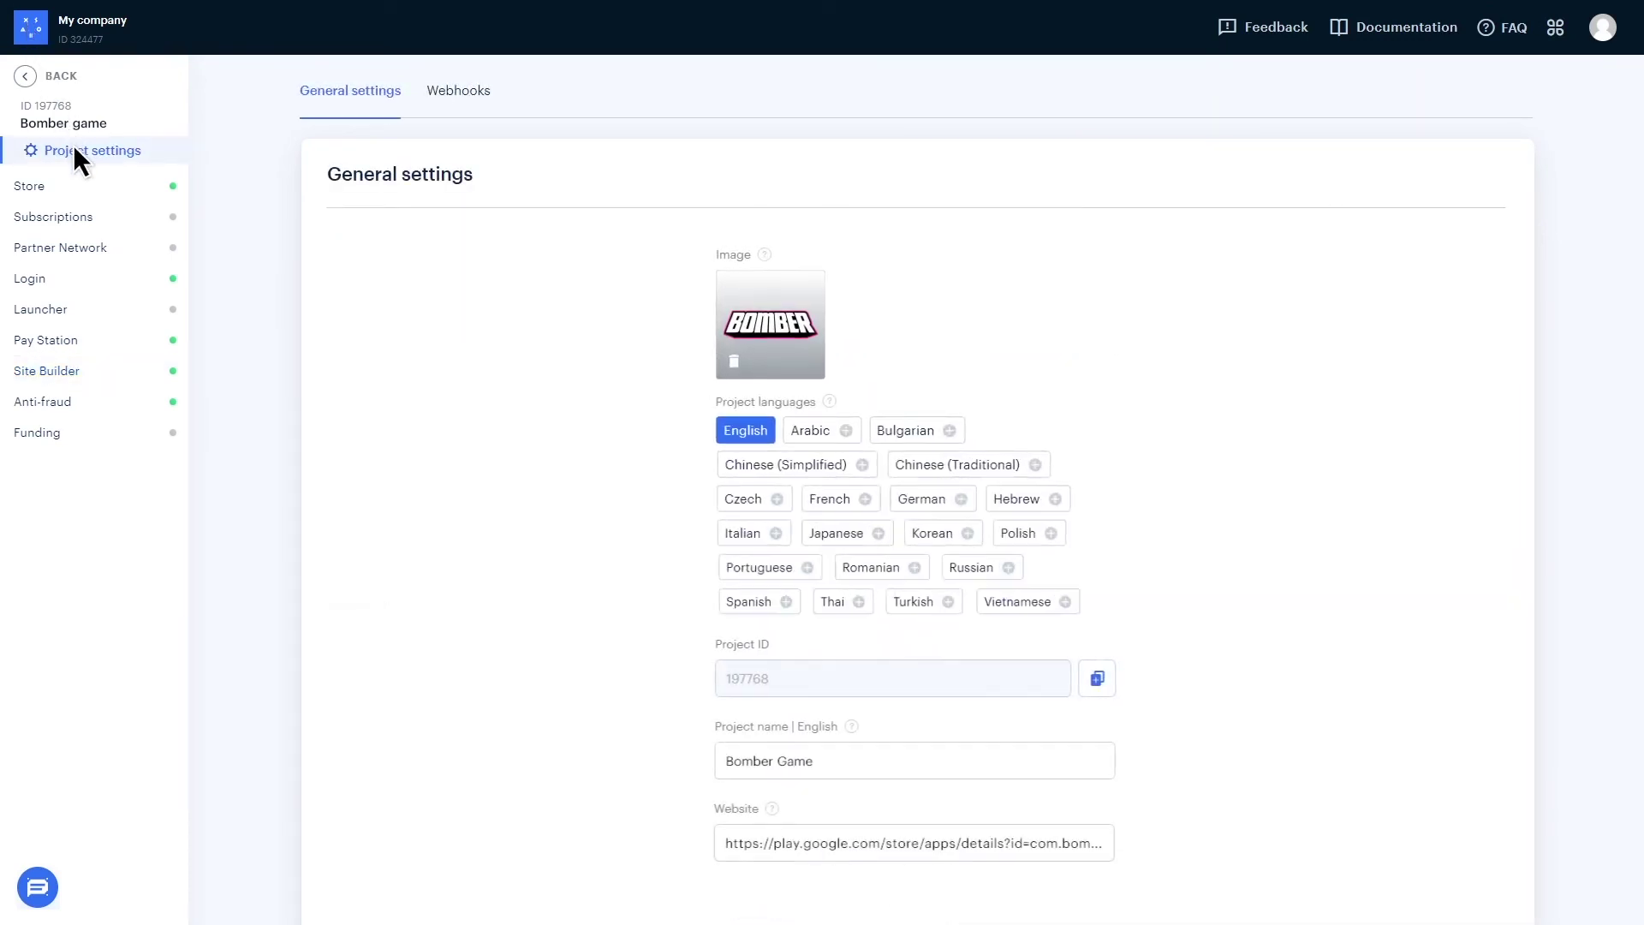
pyautogui.click(456, 87)
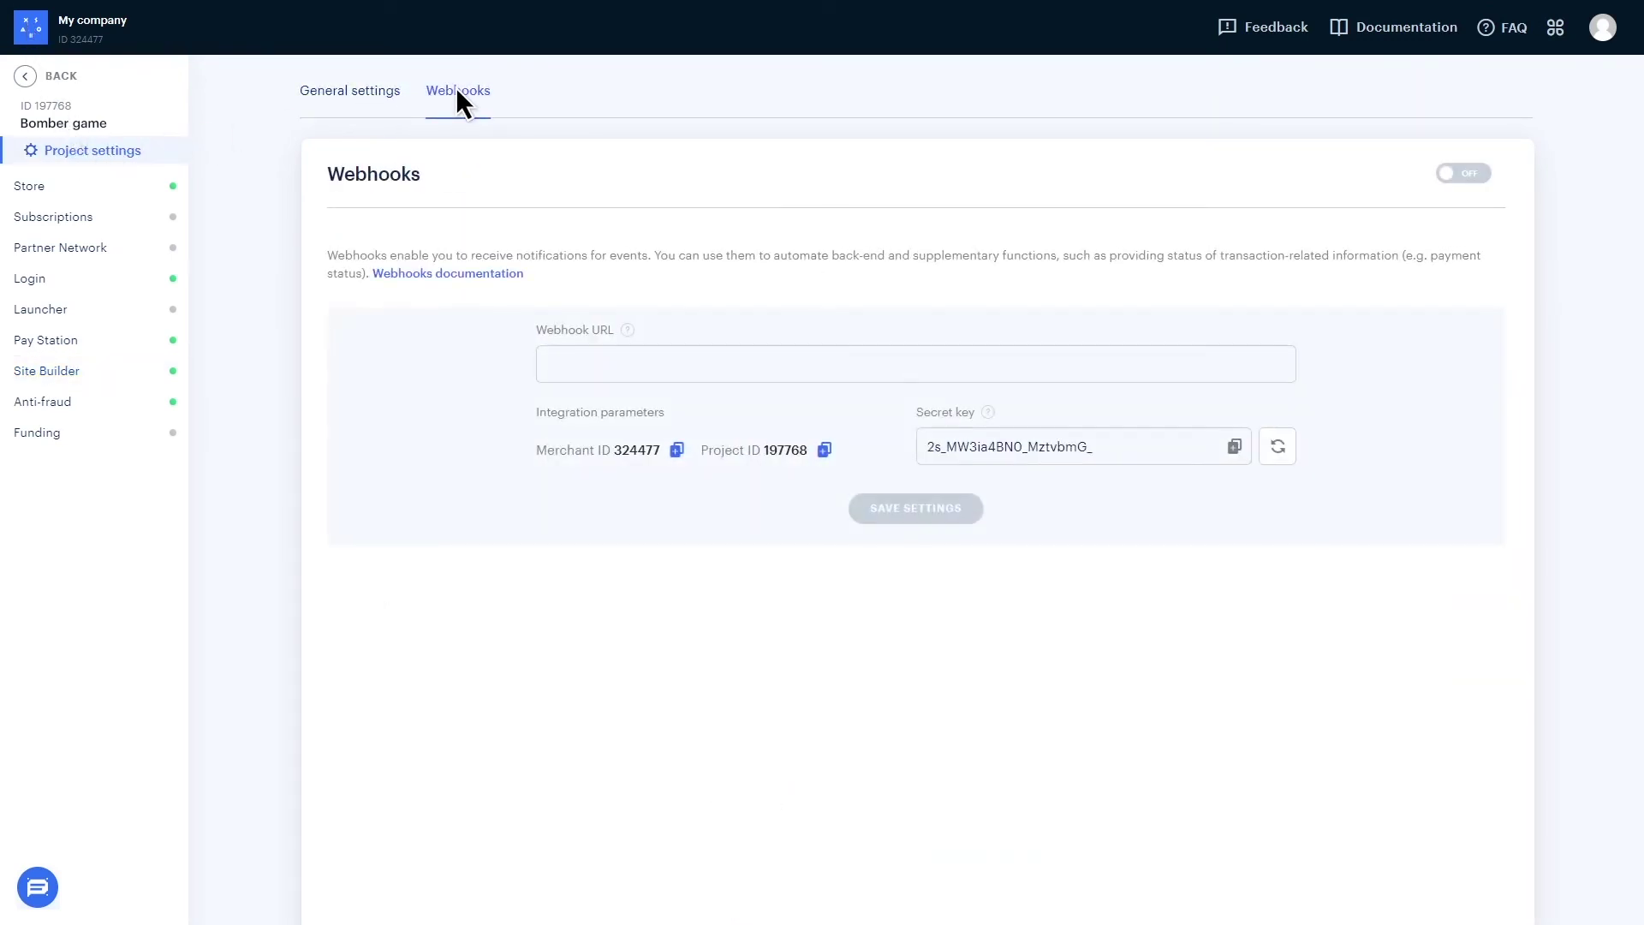
pyautogui.click(1464, 174)
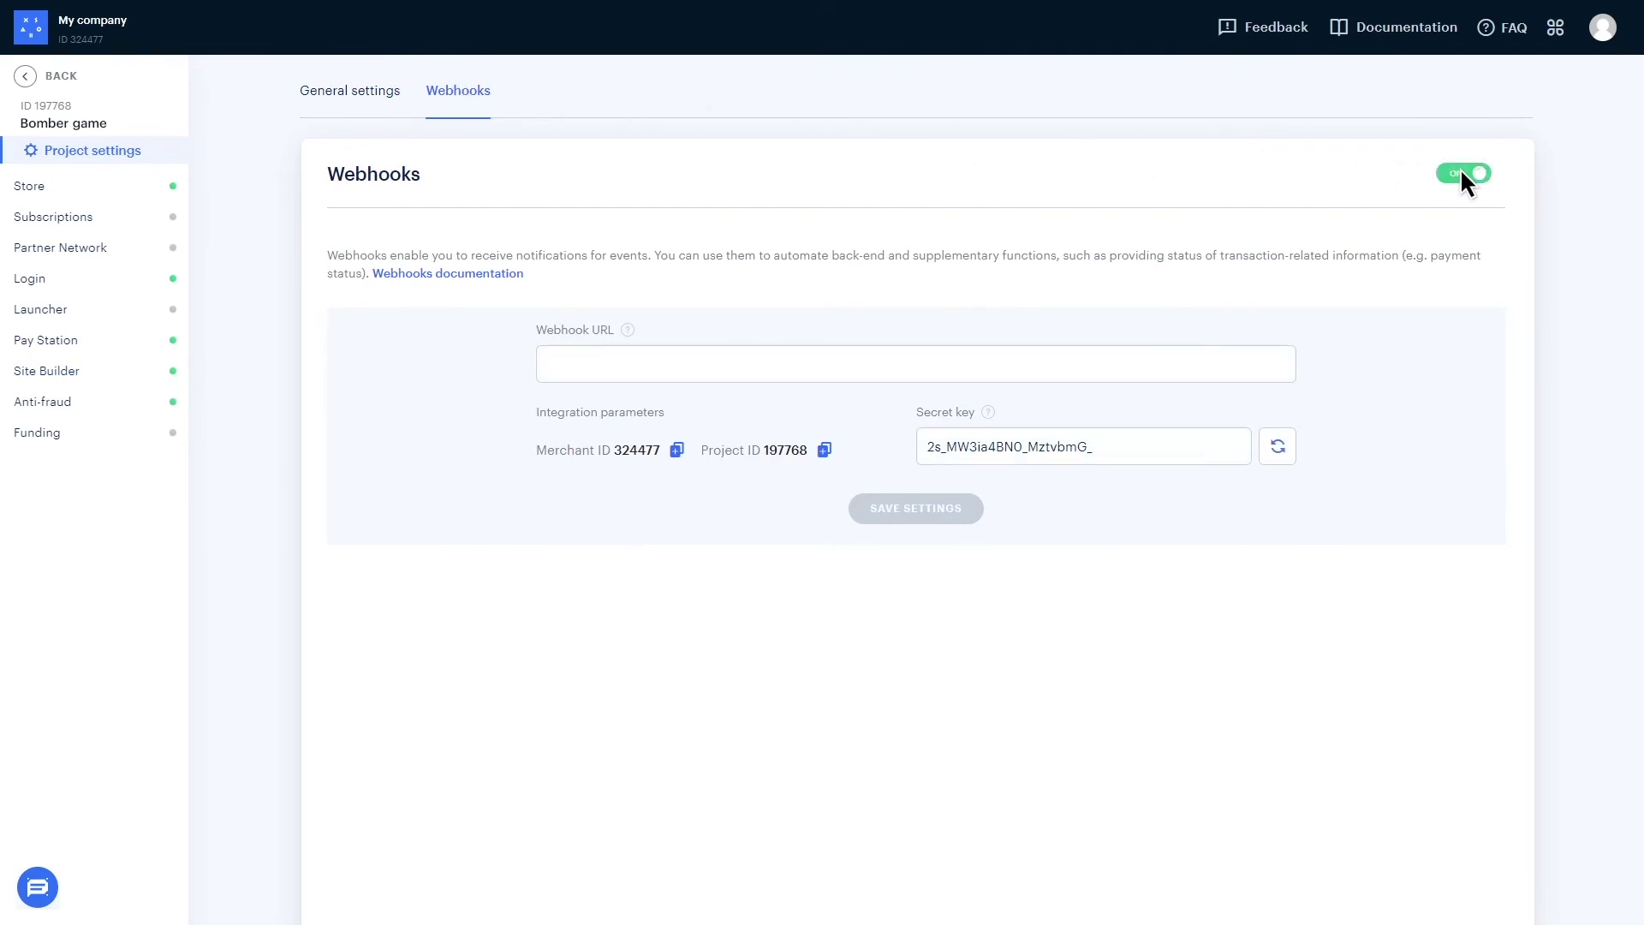
pyautogui.click(1082, 357)
pyautogui.hotkey('ctrl', 'v')
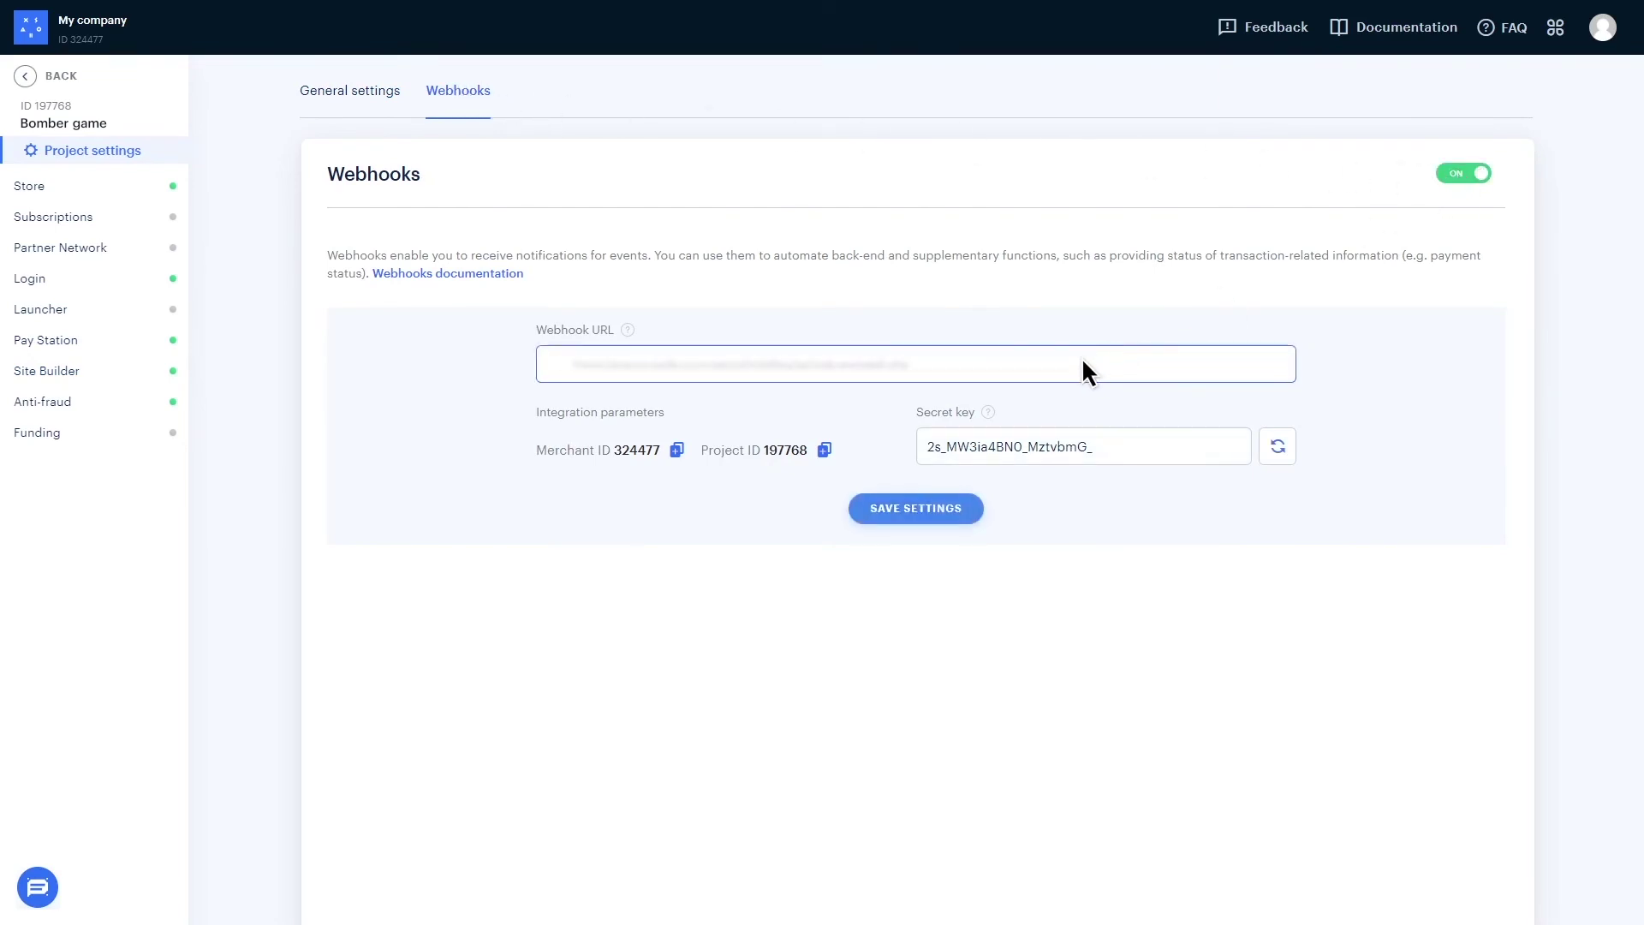
pyautogui.click(917, 505)
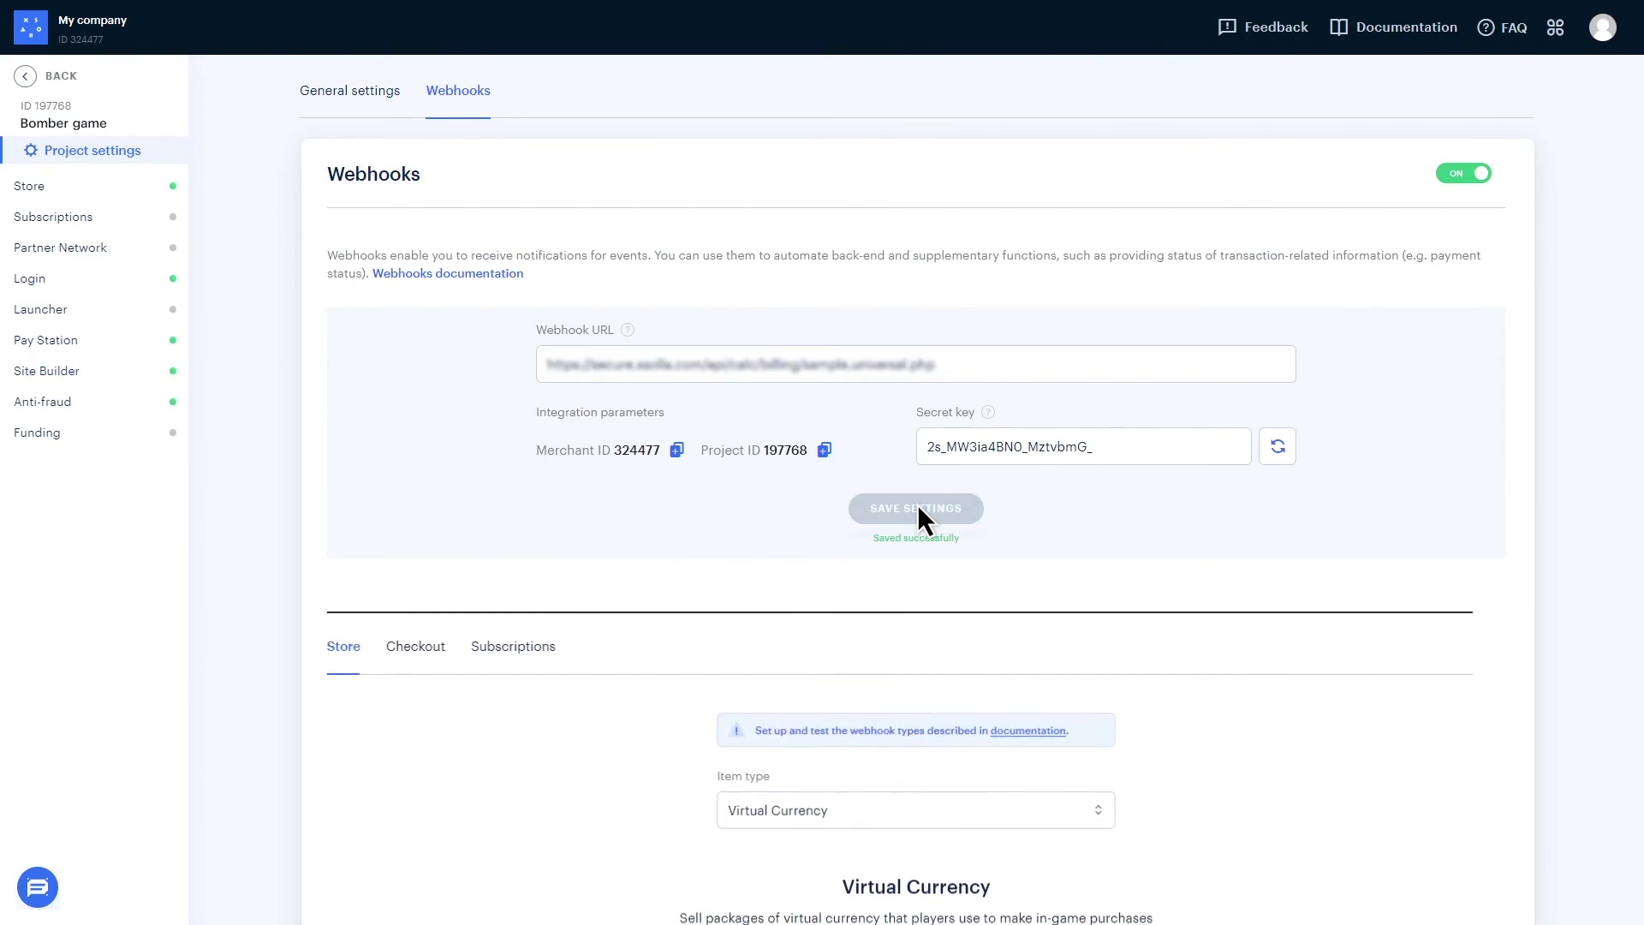
pyautogui.scroll(-1, 917, 510)
pyautogui.scroll(-1, 917, 510)
# - Set the webhook test item type to Virtual Items and enter a test order ID
pyautogui.click(917, 653)
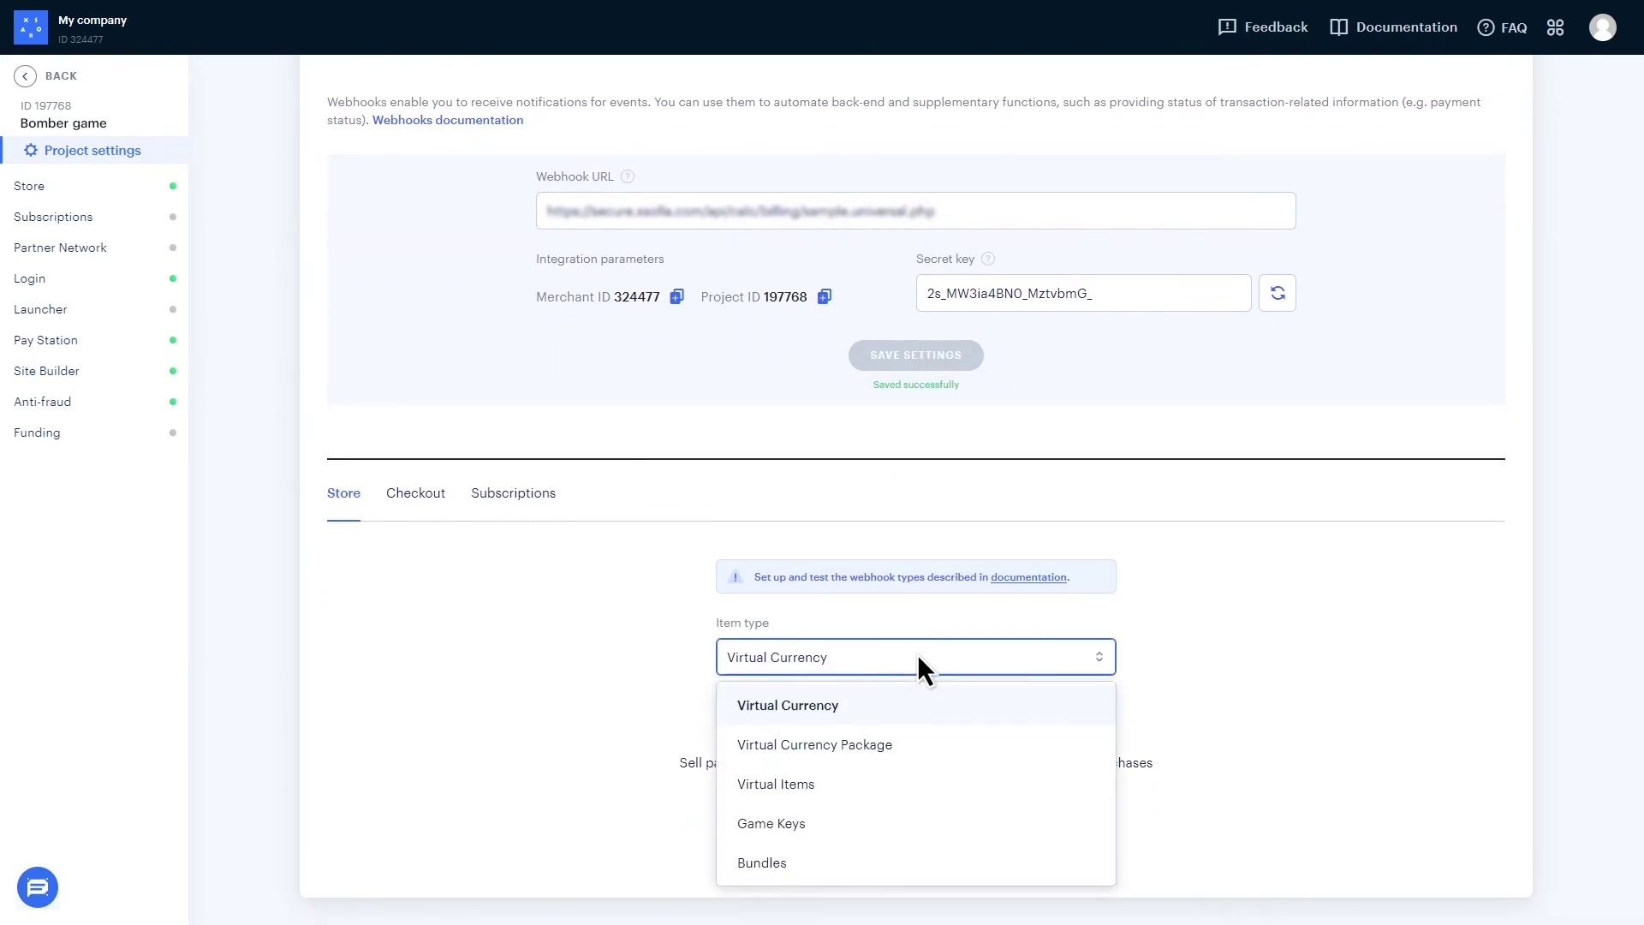
pyautogui.click(918, 781)
pyautogui.scroll(-1, 917, 781)
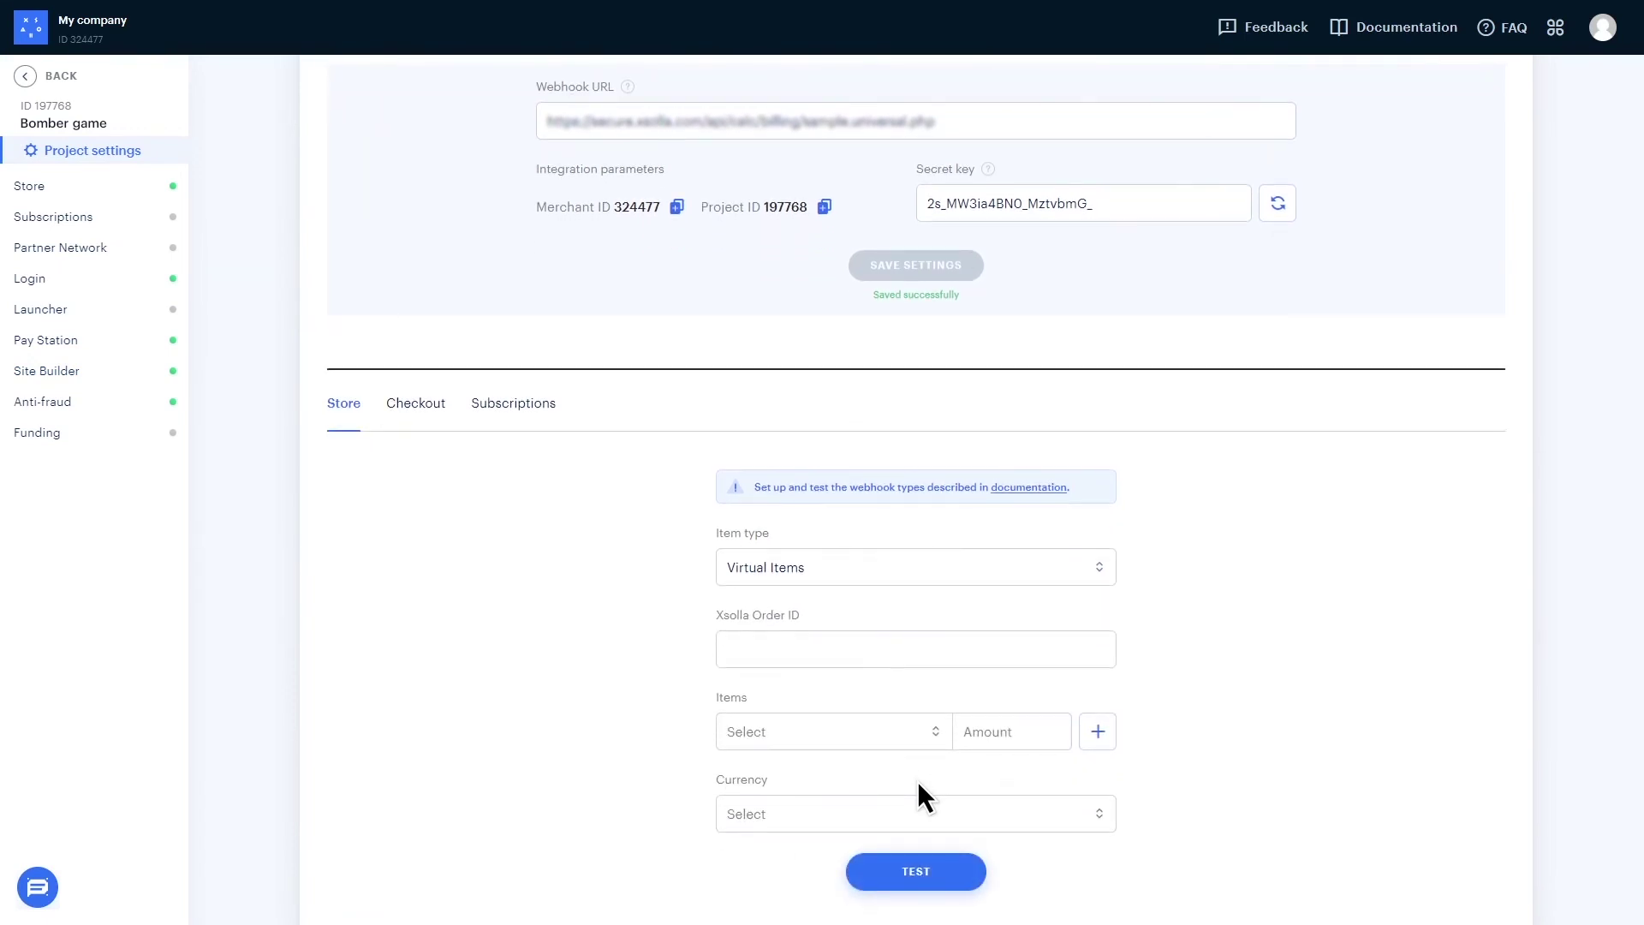
pyautogui.click(797, 649)
pyautogui.write('12345678')
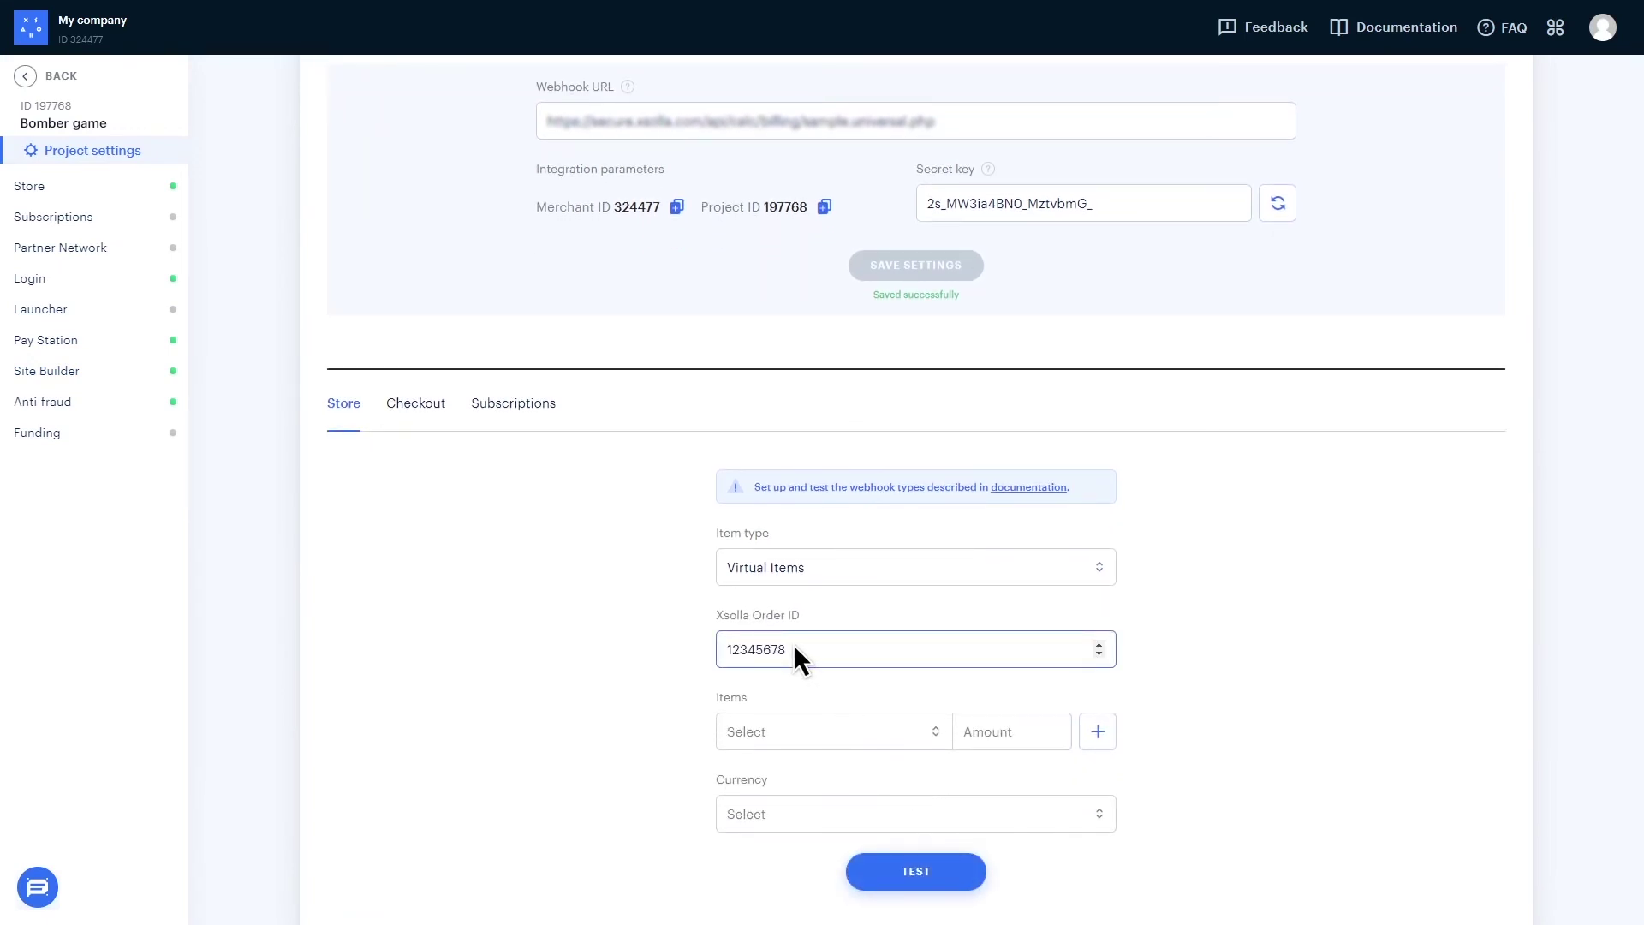
# - Run the webhook test for 3 × Gold 1500 in USD
pyautogui.click(793, 729)
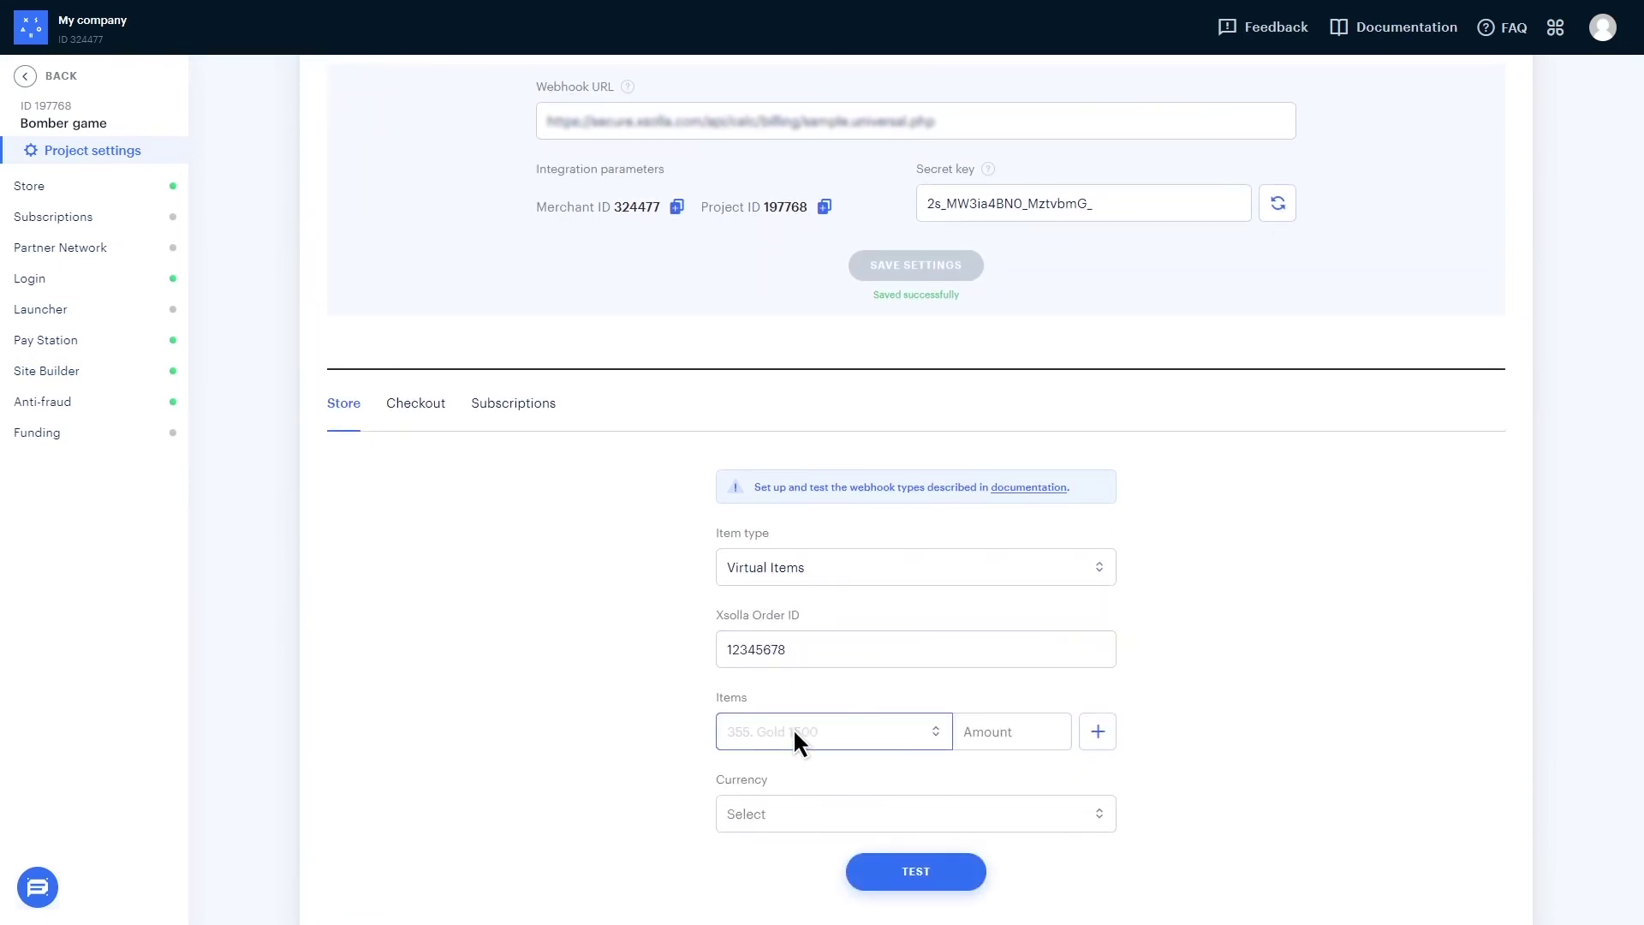
pyautogui.press('Down')
pyautogui.press('Return')
pyautogui.click(1013, 732)
pyautogui.write('3')
pyautogui.click(857, 812)
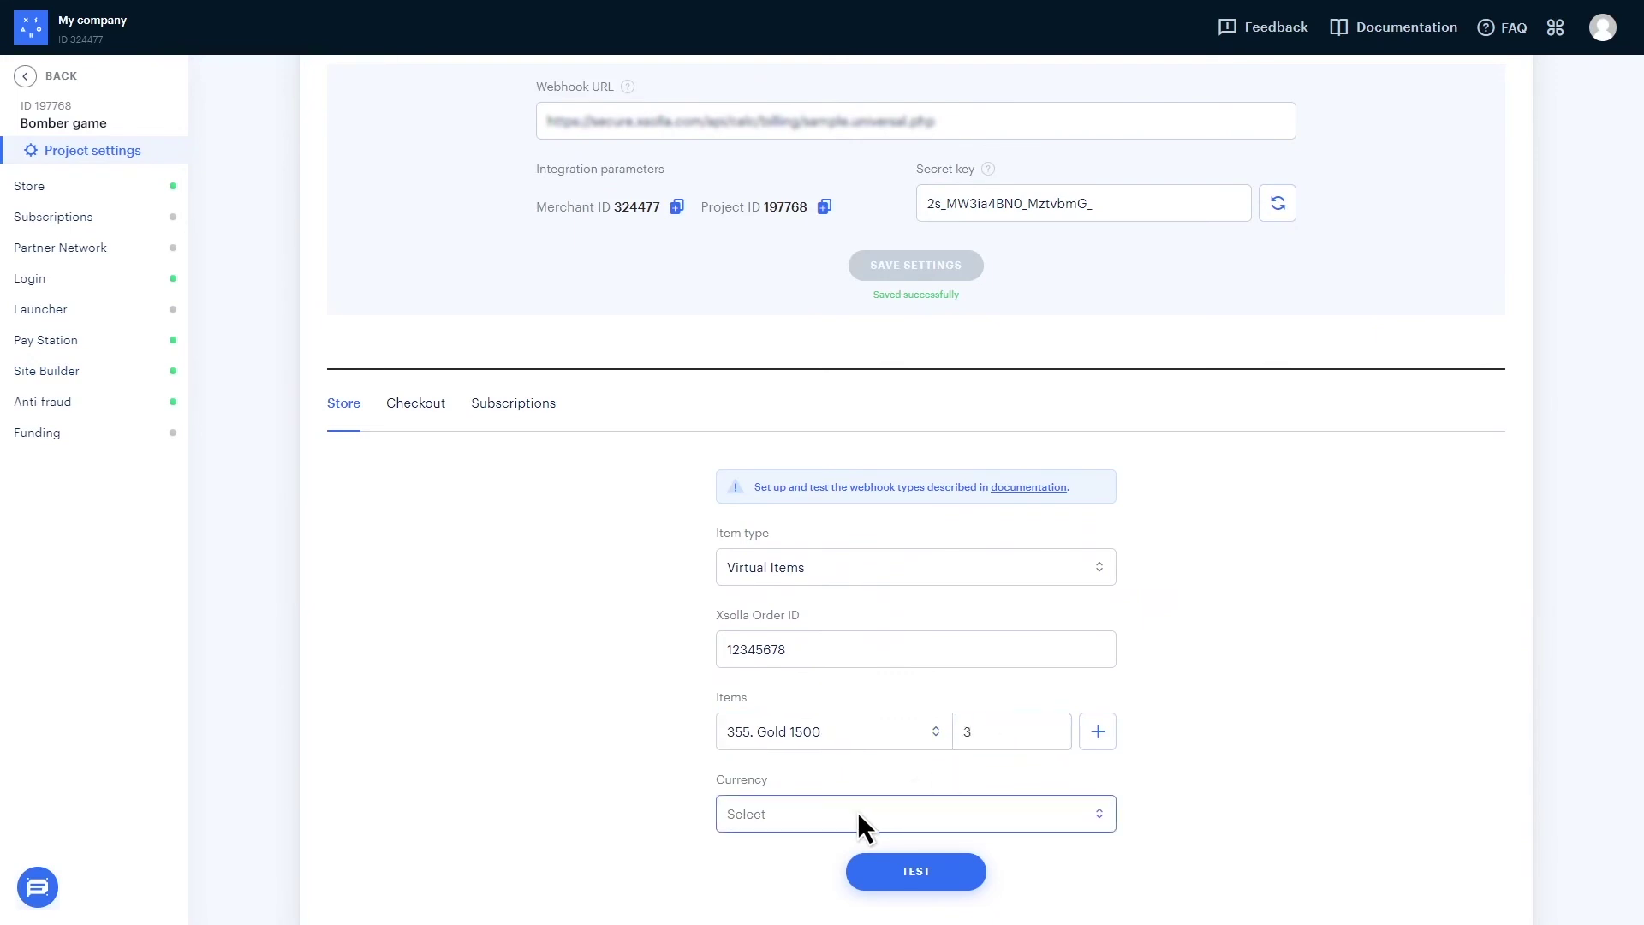
pyautogui.press('Down')
pyautogui.press('Return')
pyautogui.click(915, 869)
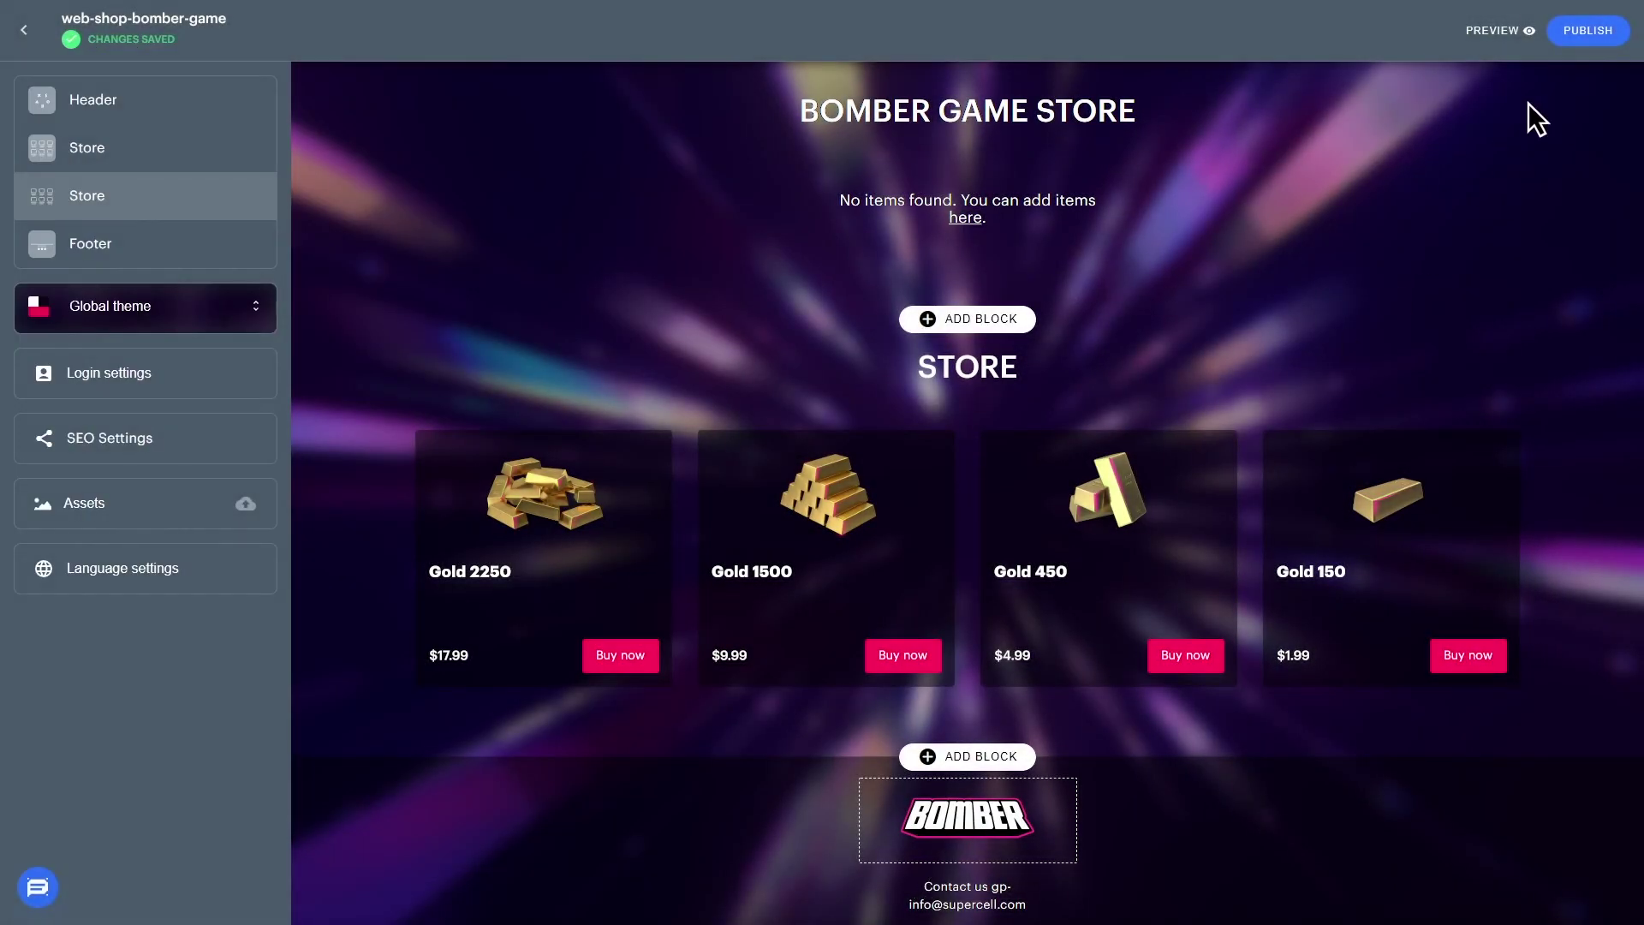
# - Open the Publishing a site dialog from the editor's PUBLISH button
pyautogui.click(1588, 27)
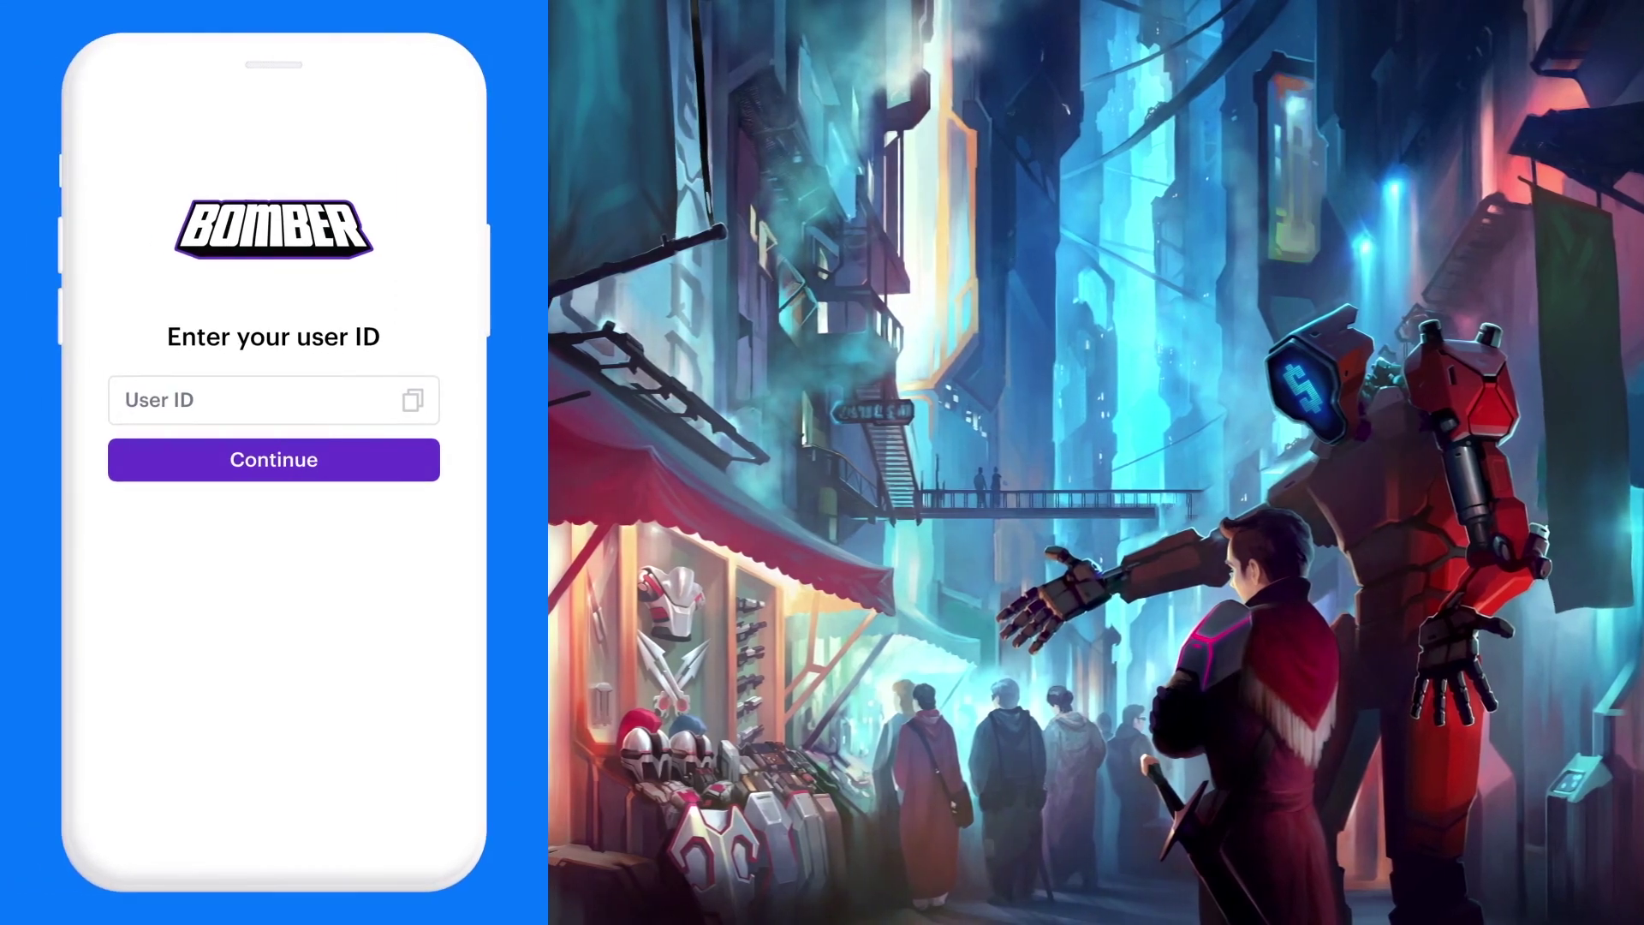
# - Start typing the player's user ID into the Bomber login's User ID field
pyautogui.click(275, 397)
pyautogui.write('312-345')
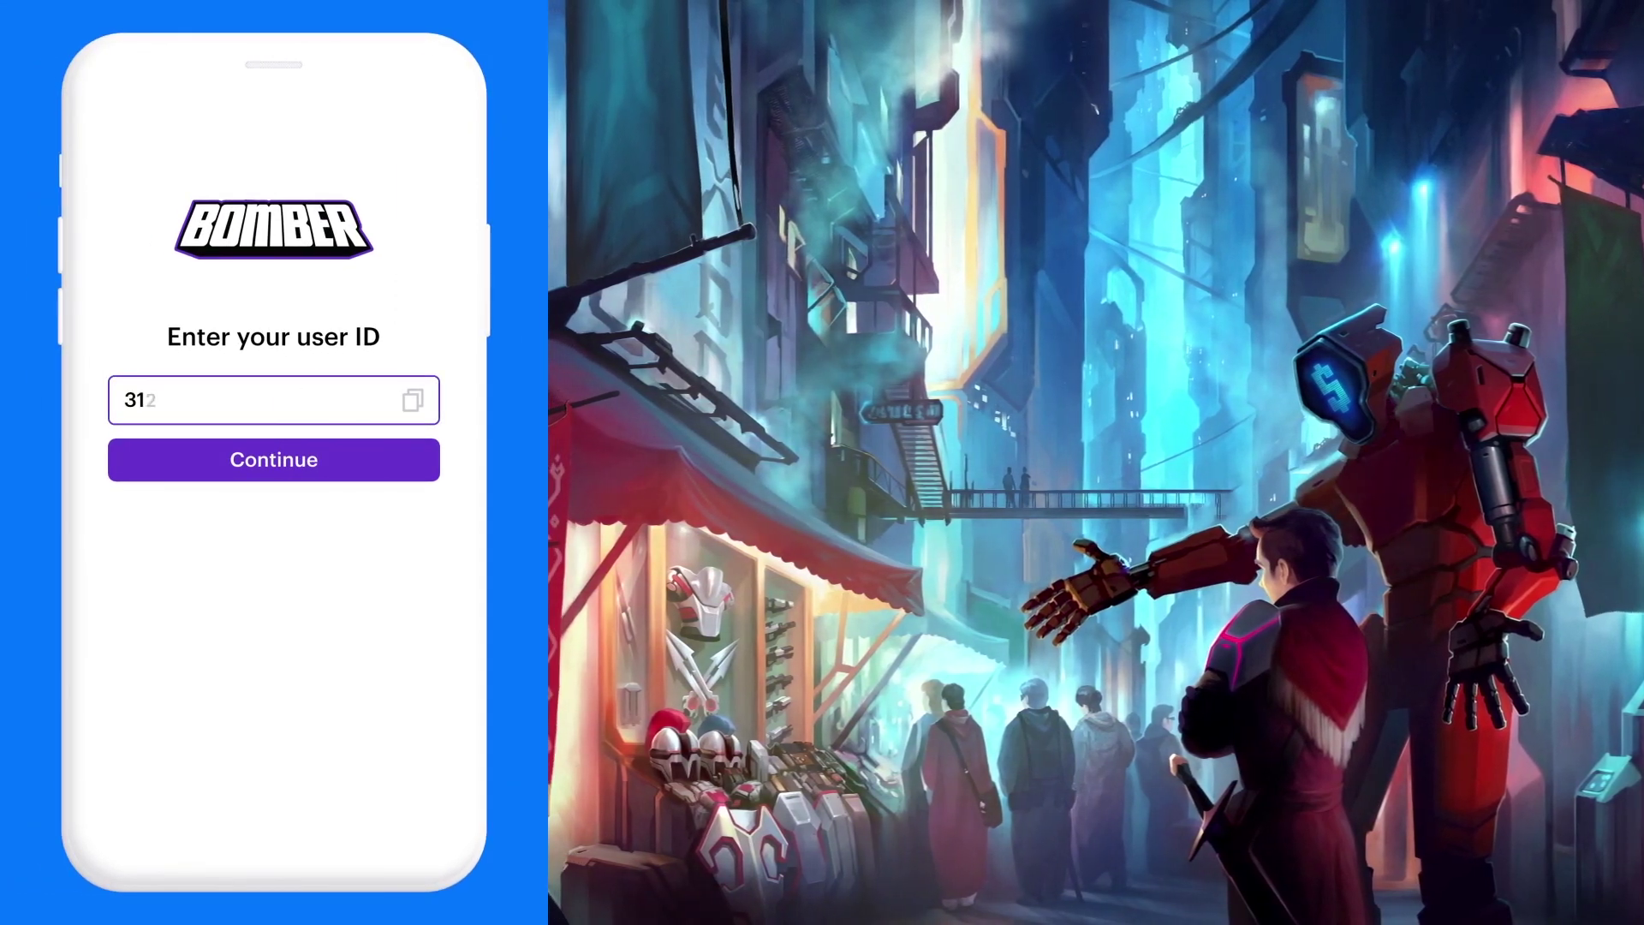